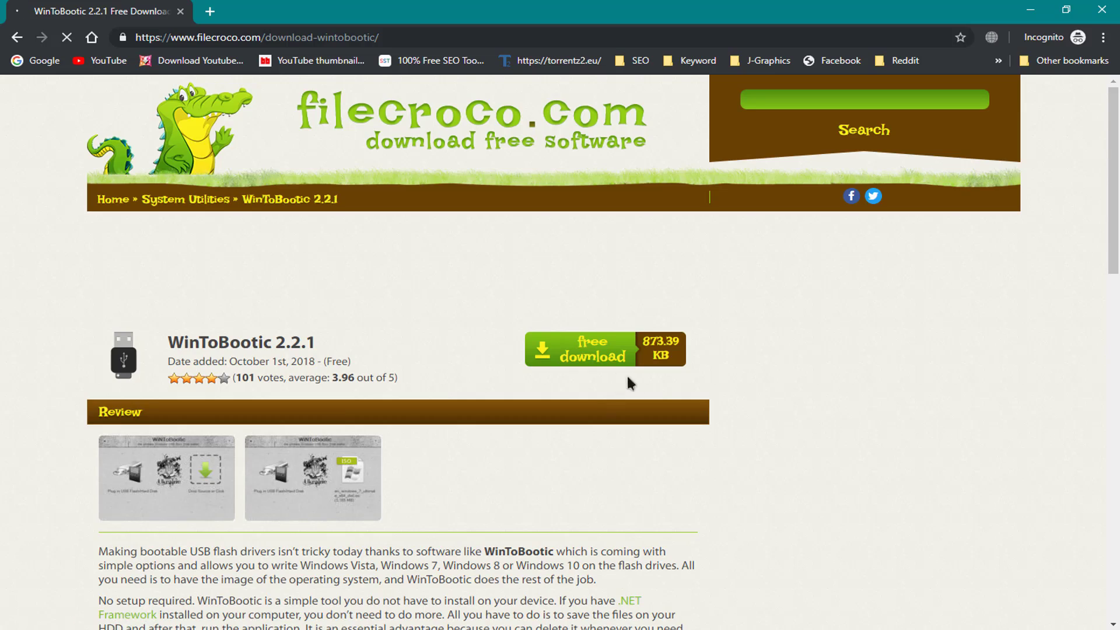
# Download WinToBootic 2.2.1 from the internal mirror, open WiNToBootic_v2.2.1.zip, and minimize the browser.
pyautogui.scroll(-20, 557, 419)
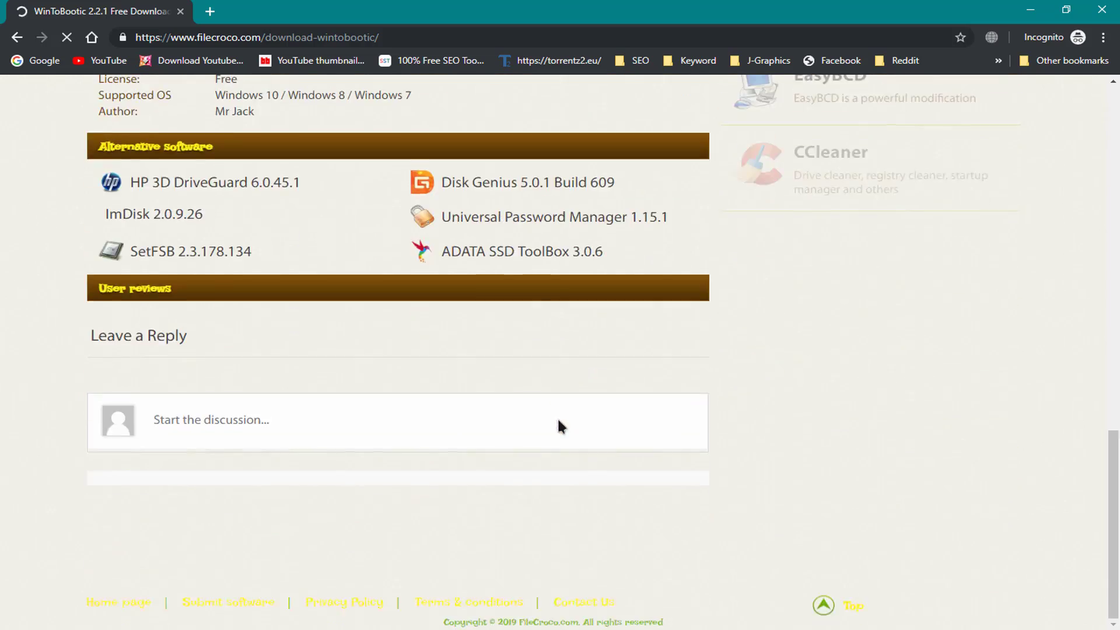
pyautogui.scroll(11, 558, 419)
pyautogui.scroll(9, 557, 417)
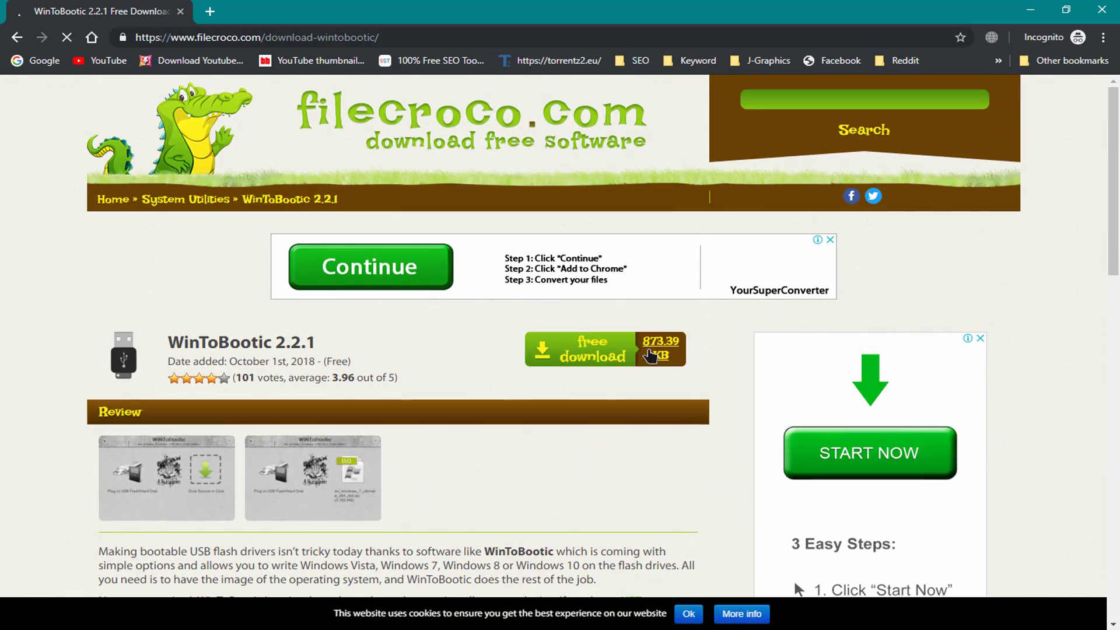
pyautogui.click(652, 355)
pyautogui.scroll(-1, 257, 394)
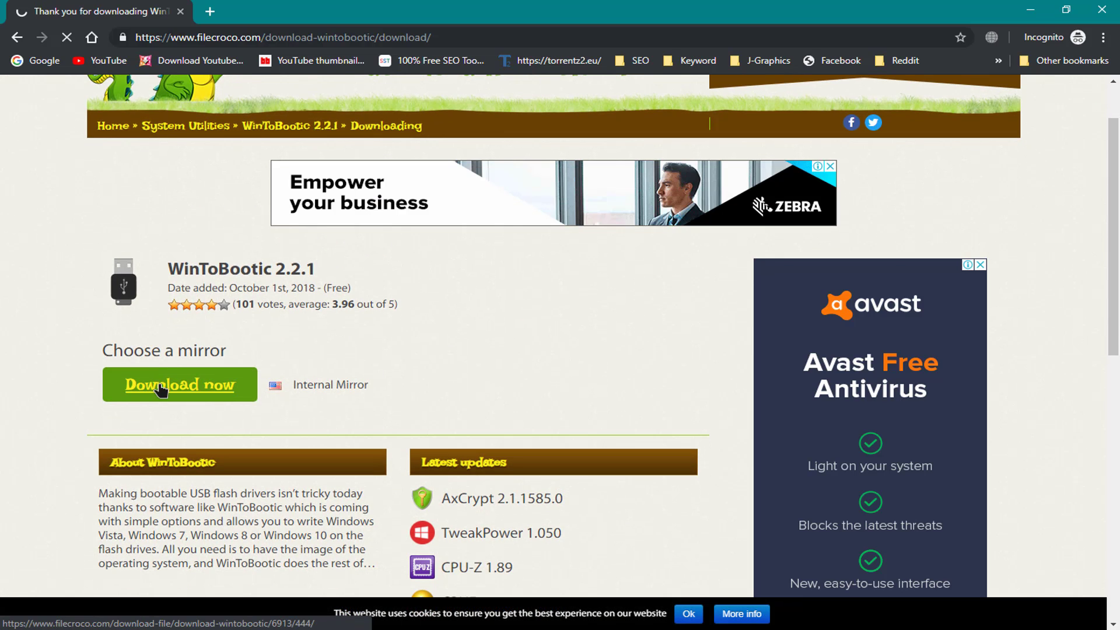
pyautogui.click(187, 389)
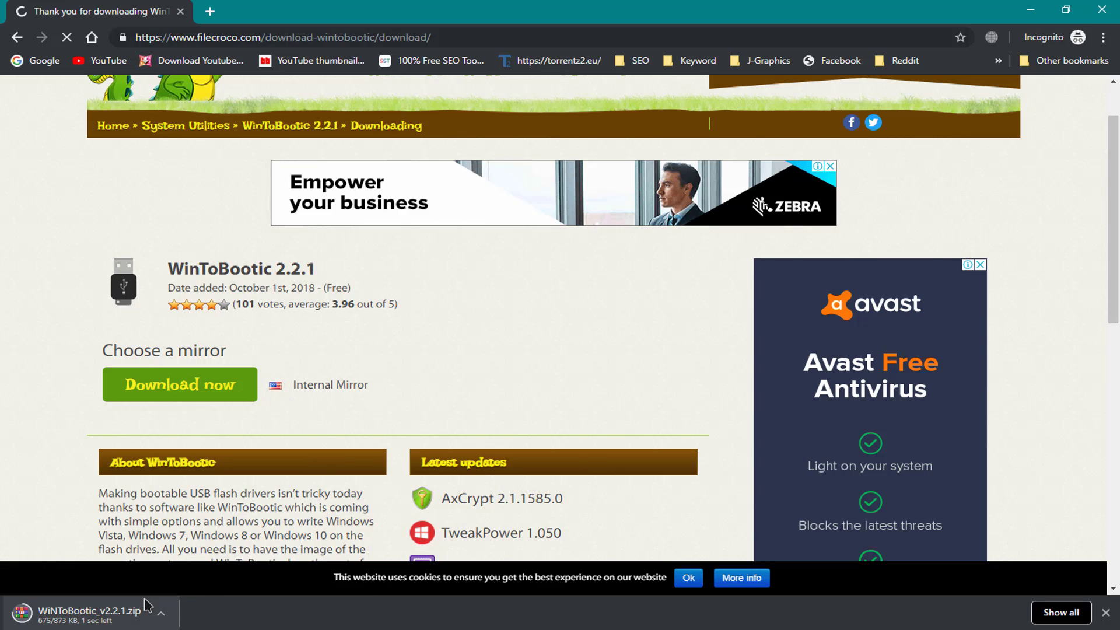
pyautogui.click(87, 612)
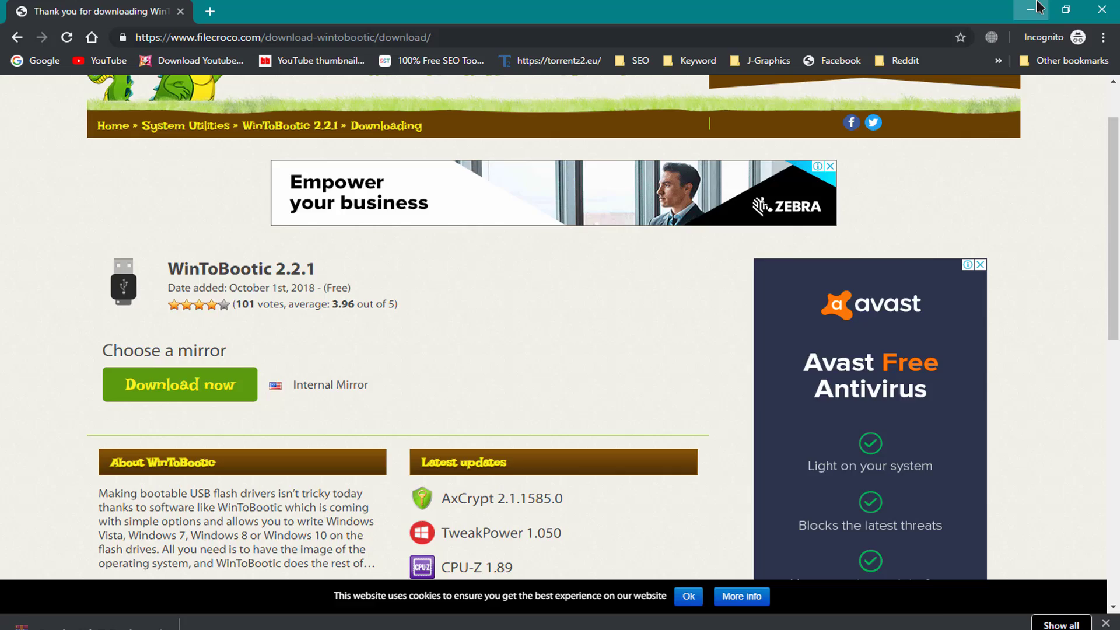
pyautogui.click(1031, 9)
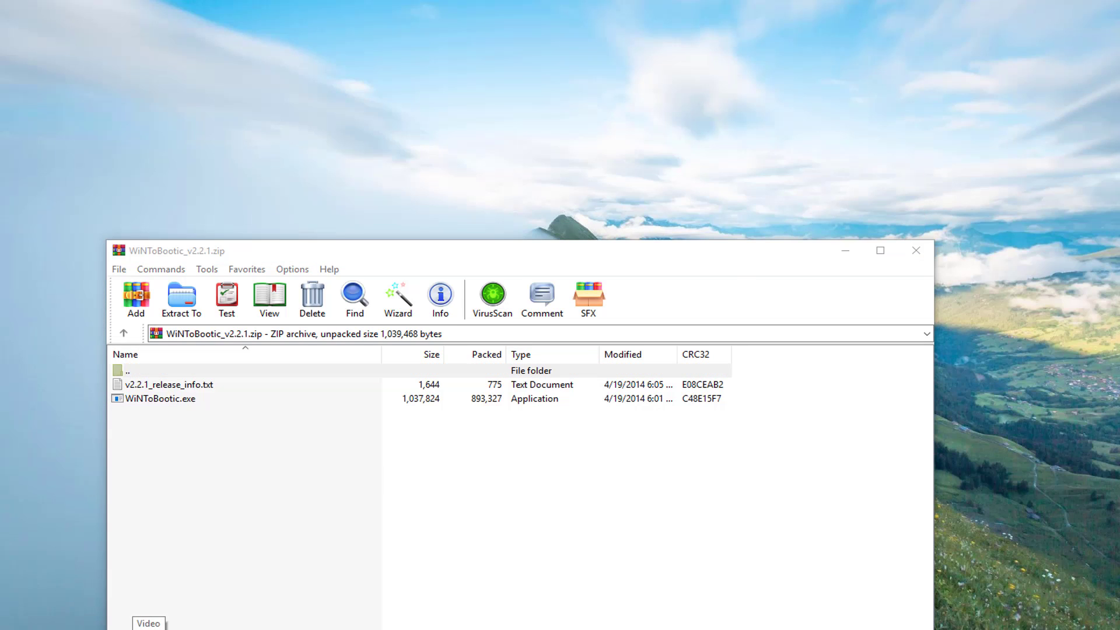
# Switch to File Explorer and open the format settings for the NIKON D5300 (H:) drive in This PC.
pyautogui.click(149, 629)
pyautogui.click(231, 628)
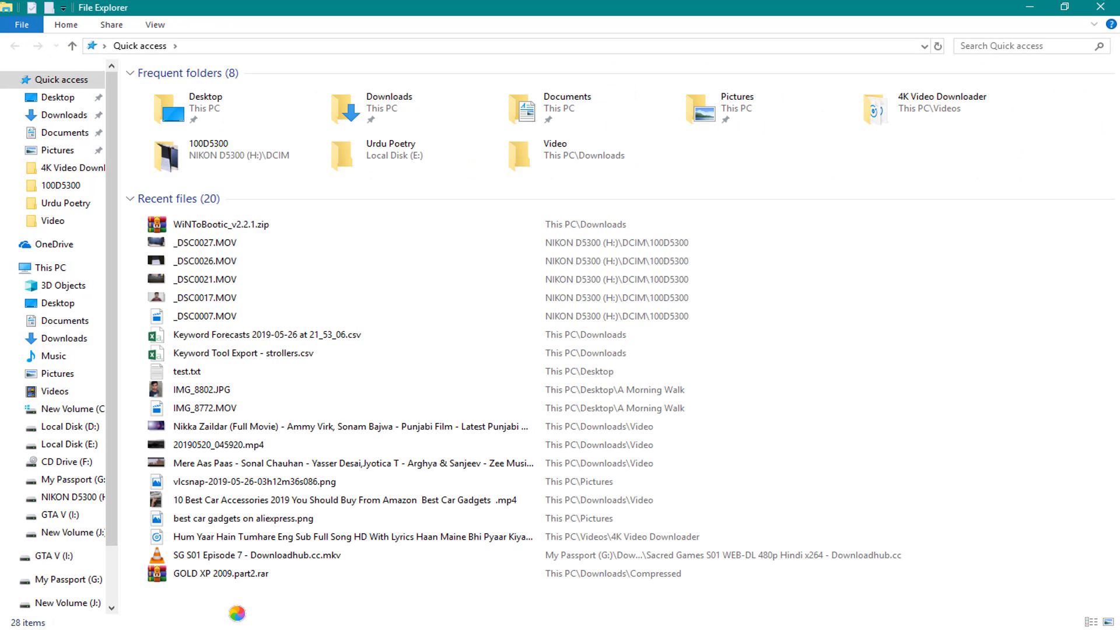
pyautogui.click(47, 267)
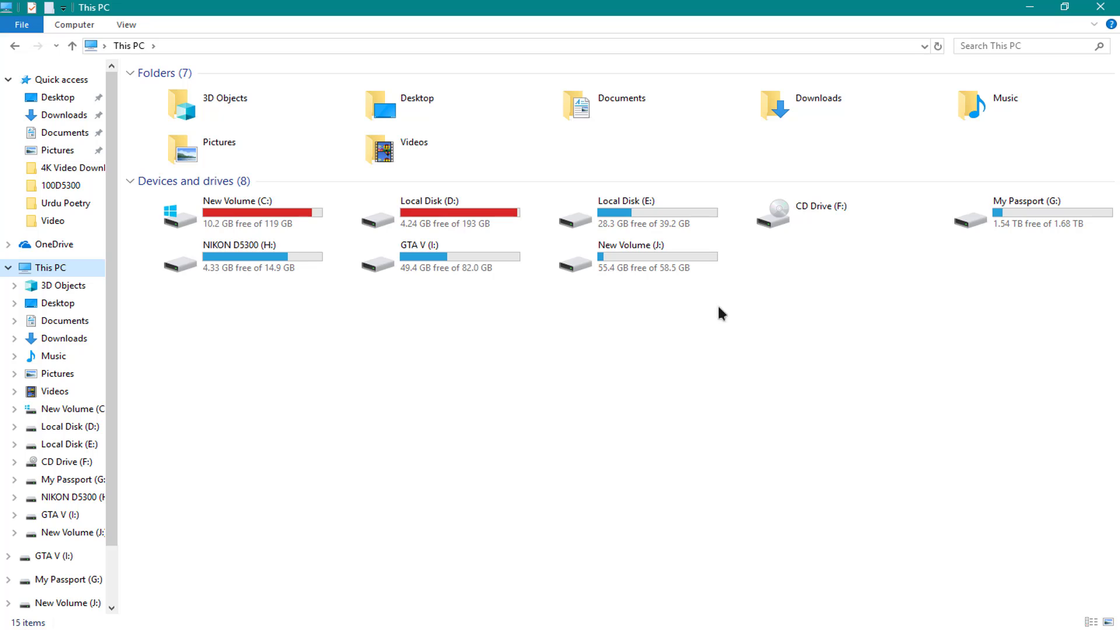
pyautogui.click(232, 259)
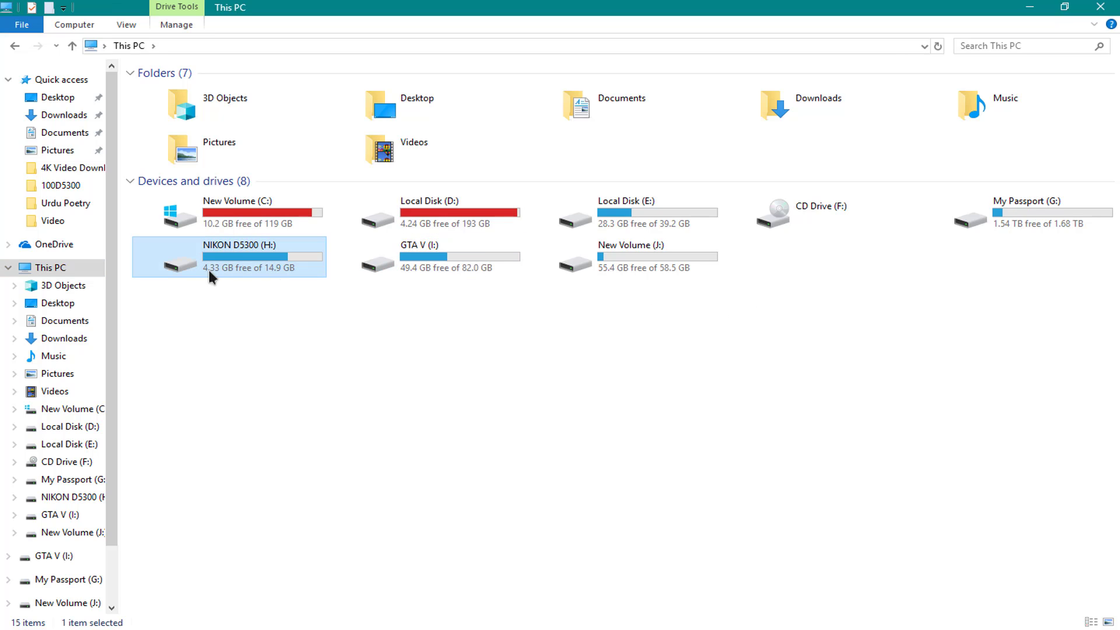
pyautogui.moveTo(276, 275)
pyautogui.rightClick(239, 261)
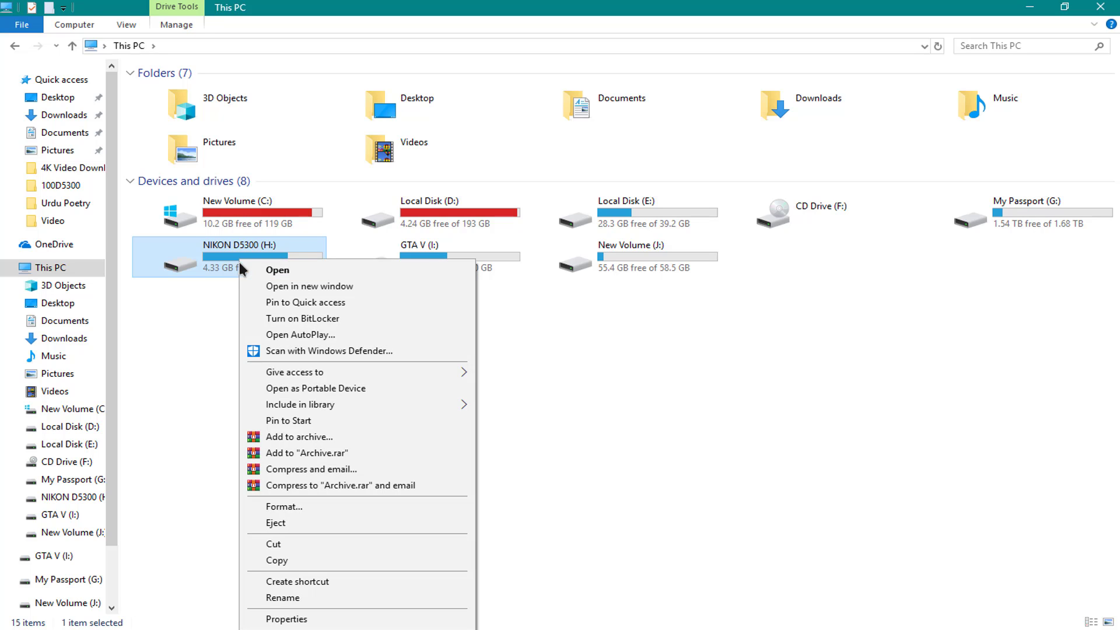
pyautogui.click(309, 506)
# Set the format's file system to NTFS and the volume label to "windows 7".
pyautogui.click(175, 226)
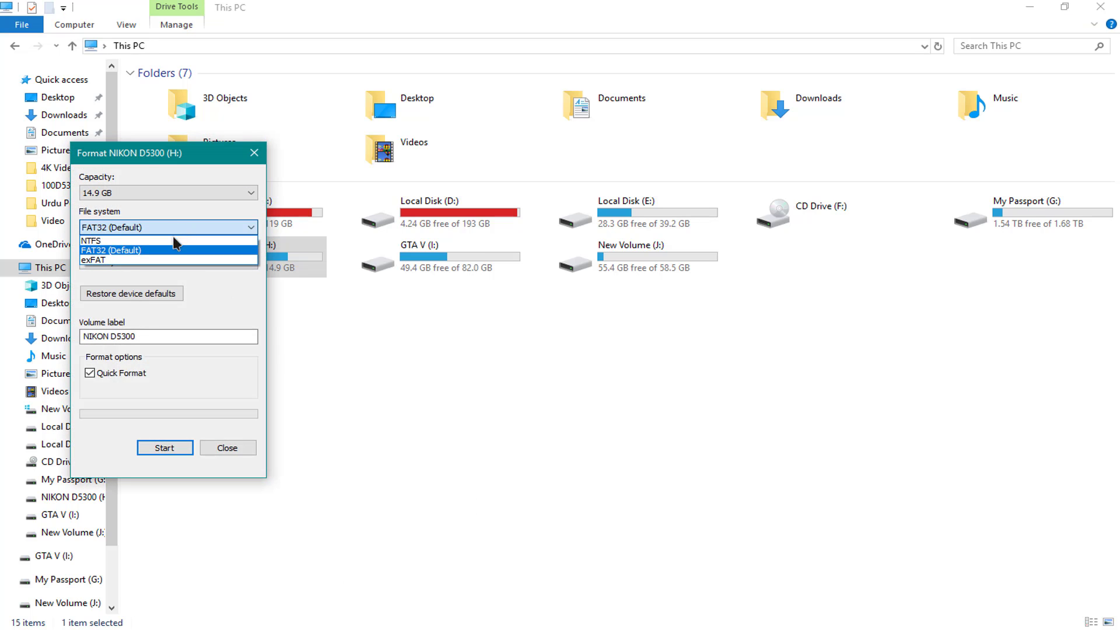
pyautogui.click(172, 240)
pyautogui.click(152, 263)
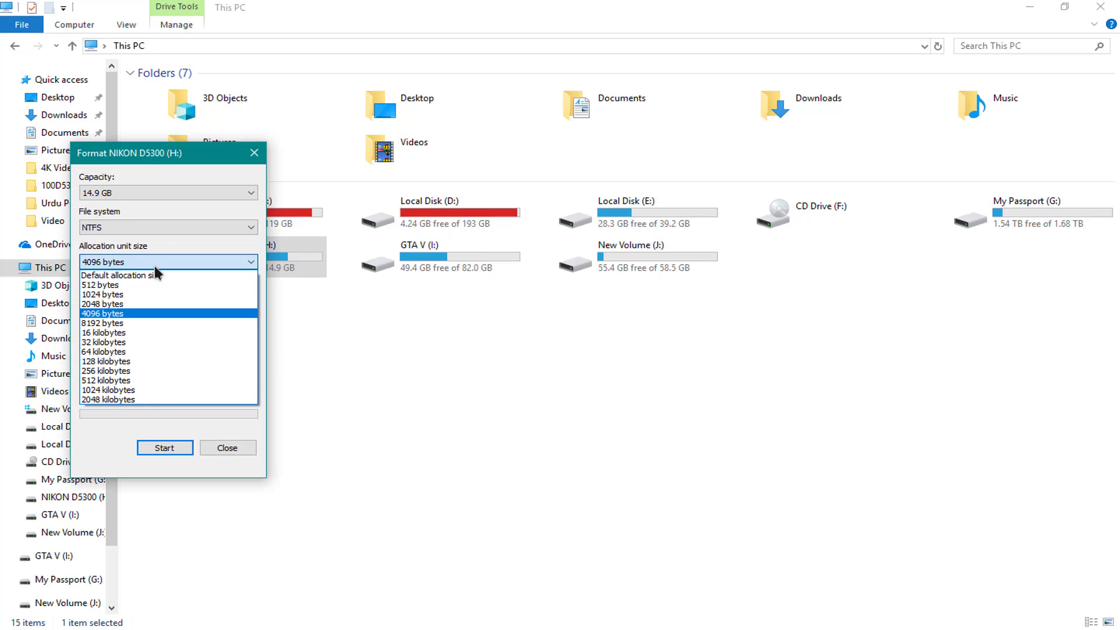
pyautogui.click(154, 265)
pyautogui.press('Tab')
pyautogui.press('Tab')
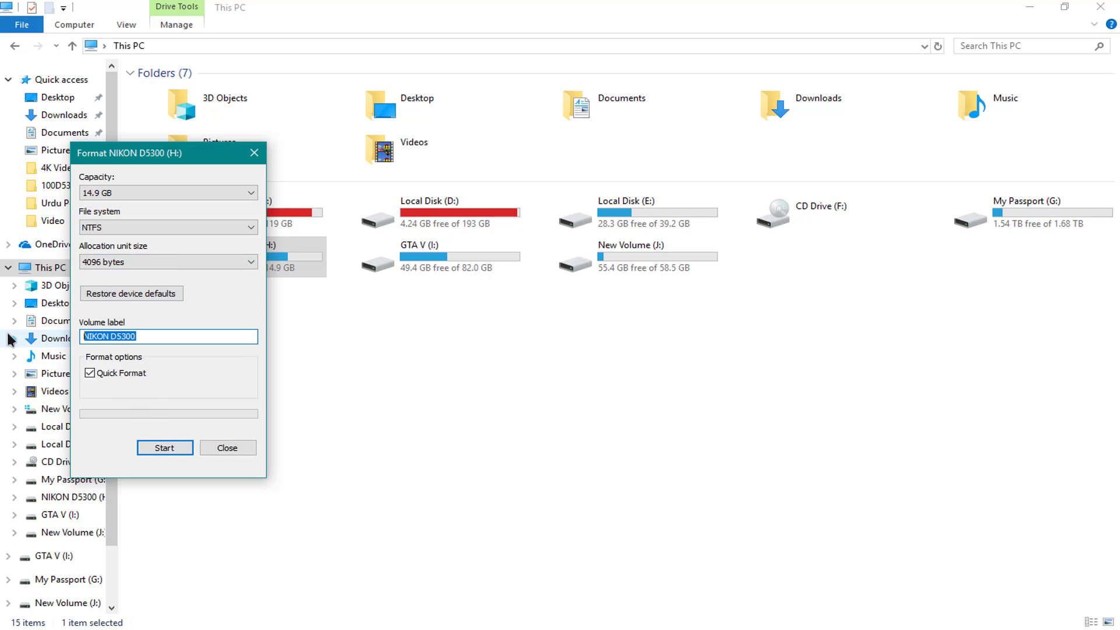
pyautogui.write('windows 7')
# Run the format of drive H:, accept erasing all its data, and close the format dialog.
pyautogui.click(165, 447)
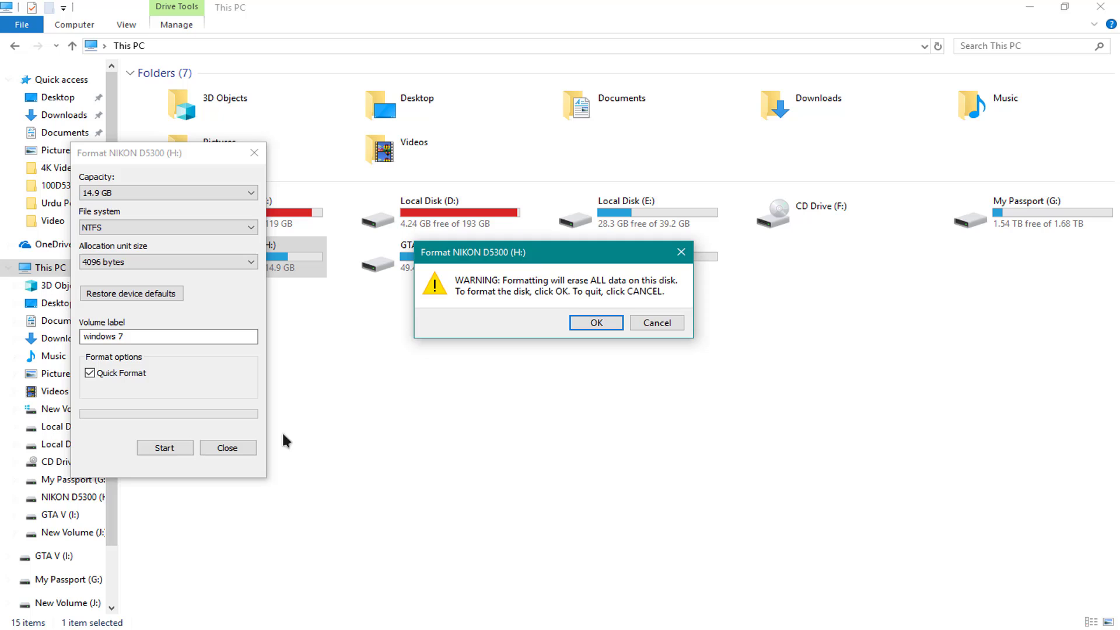
pyautogui.click(595, 322)
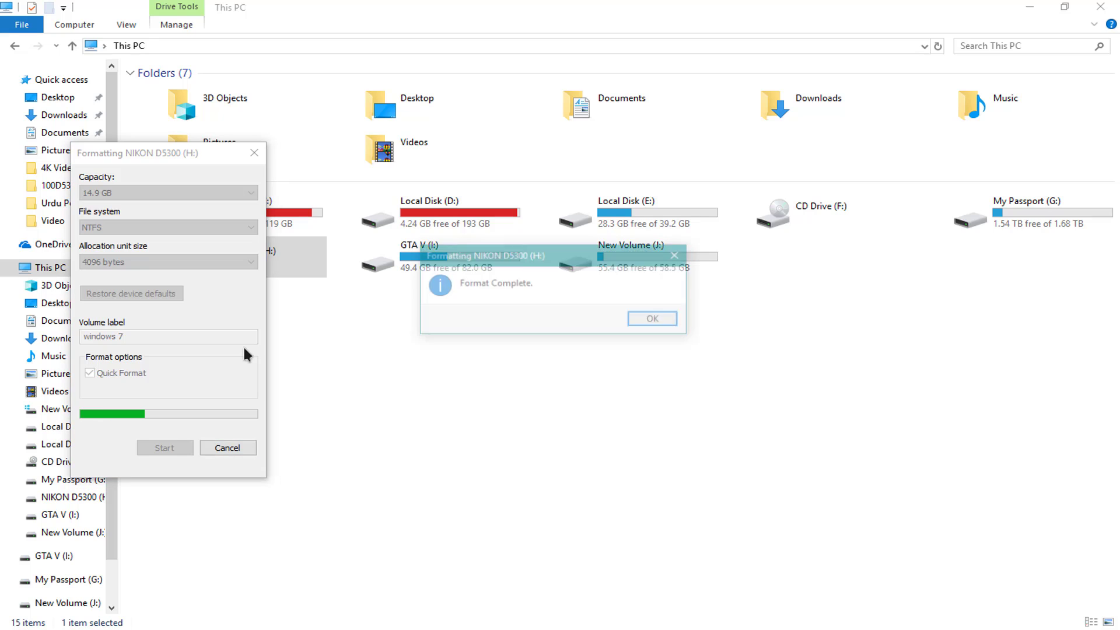
pyautogui.click(671, 323)
pyautogui.click(254, 152)
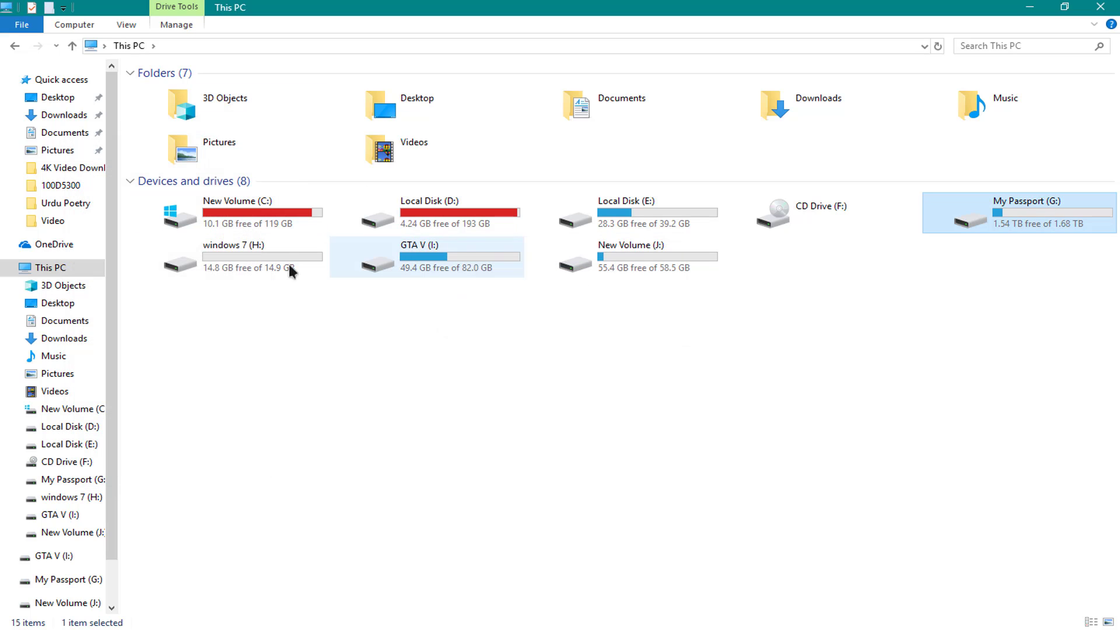
# Open Softwares\Windows on the My Passport (G:) drive and select WIN7 ultimate x86 - x64.iso.
pyautogui.click(292, 266)
pyautogui.click(1033, 216)
pyautogui.doubleClick(1032, 216)
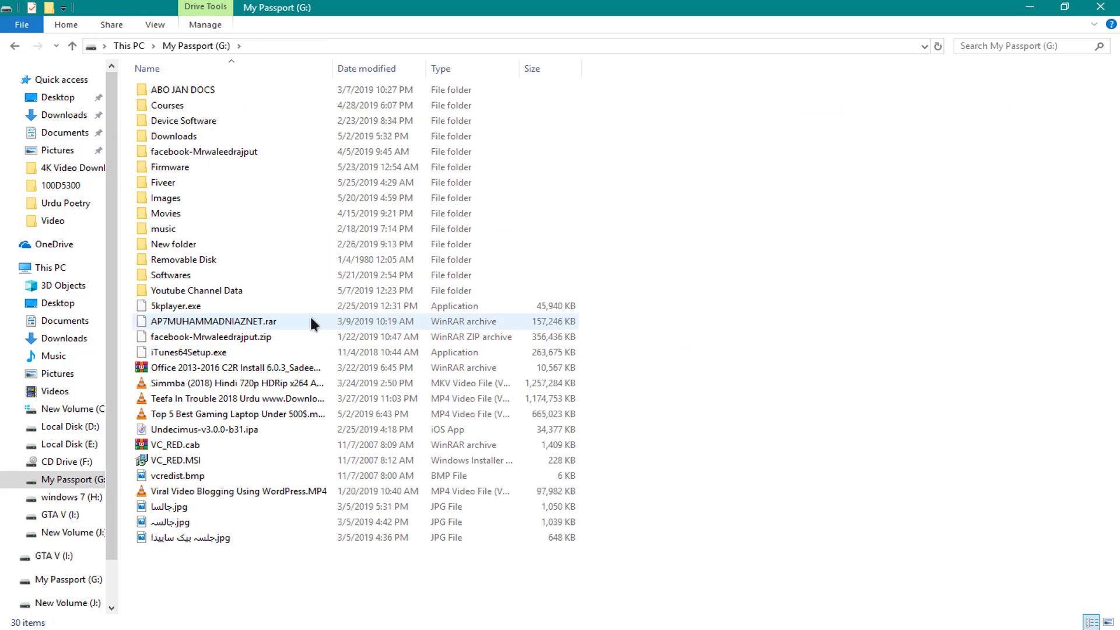
pyautogui.doubleClick(199, 272)
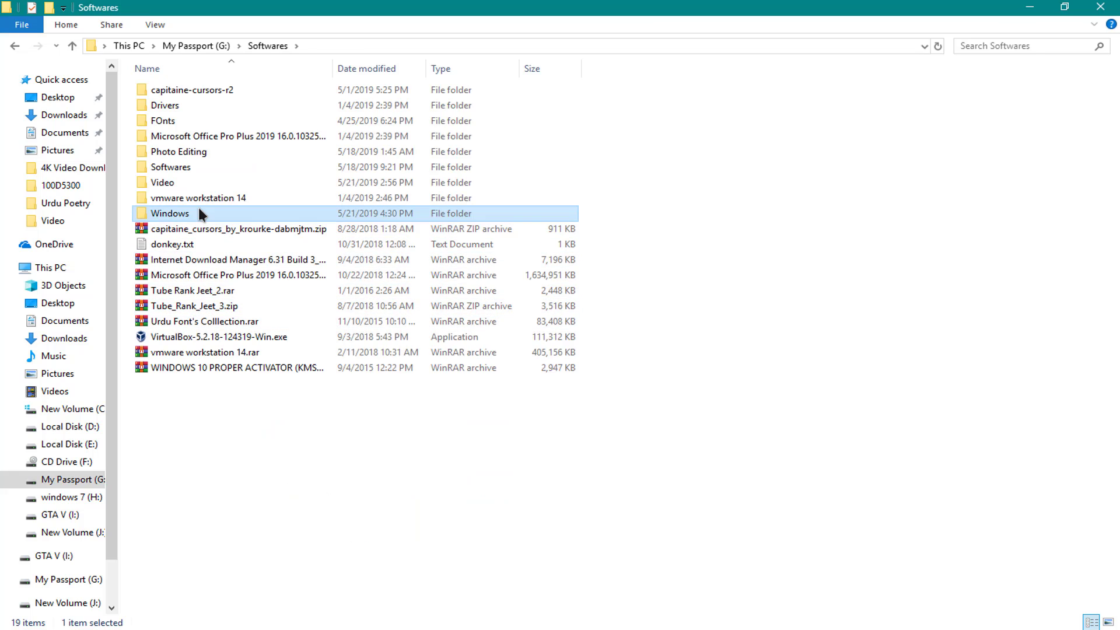
pyautogui.doubleClick(199, 211)
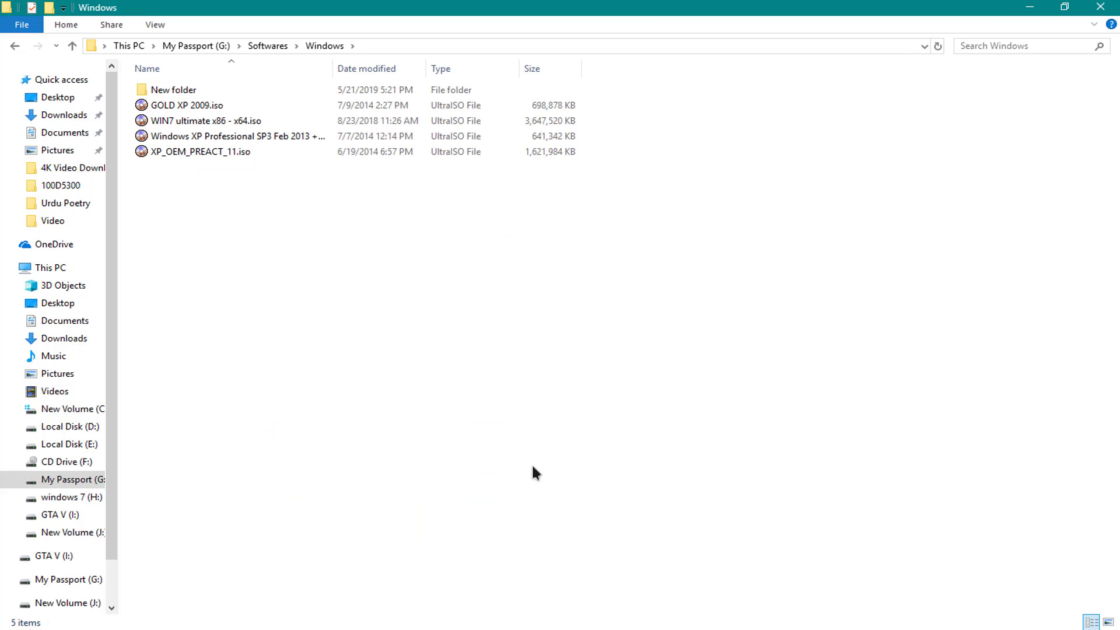
pyautogui.click(201, 122)
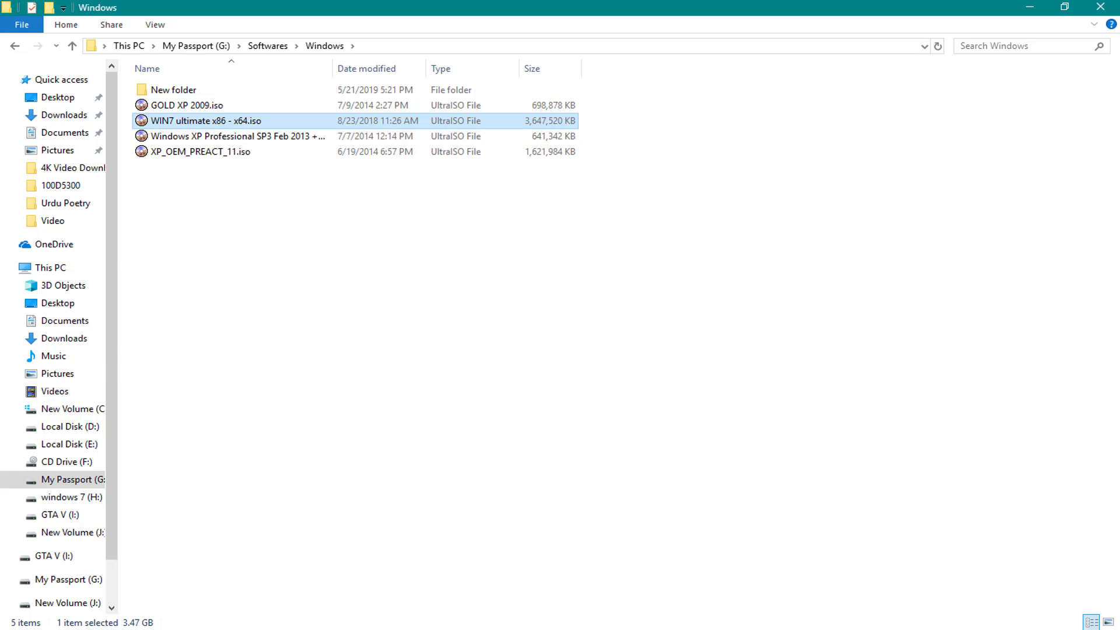
# Extract WiNToBootic.exe from the zip archive into the Windows folder, launch it, and bring its window to the front.
pyautogui.click(160, 398)
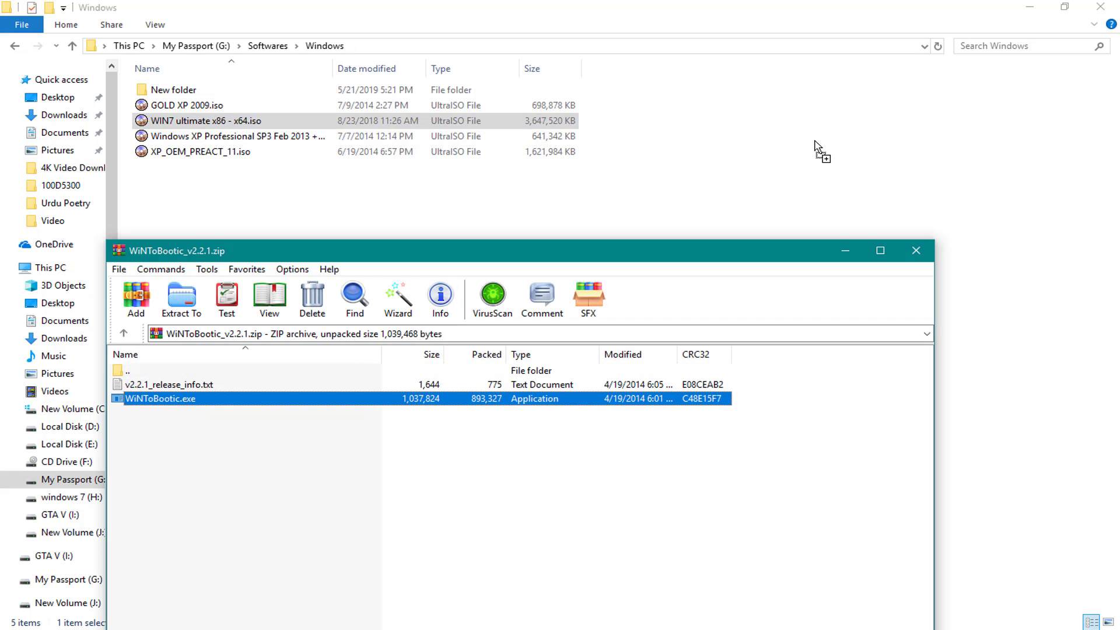
pyautogui.press('Escape')
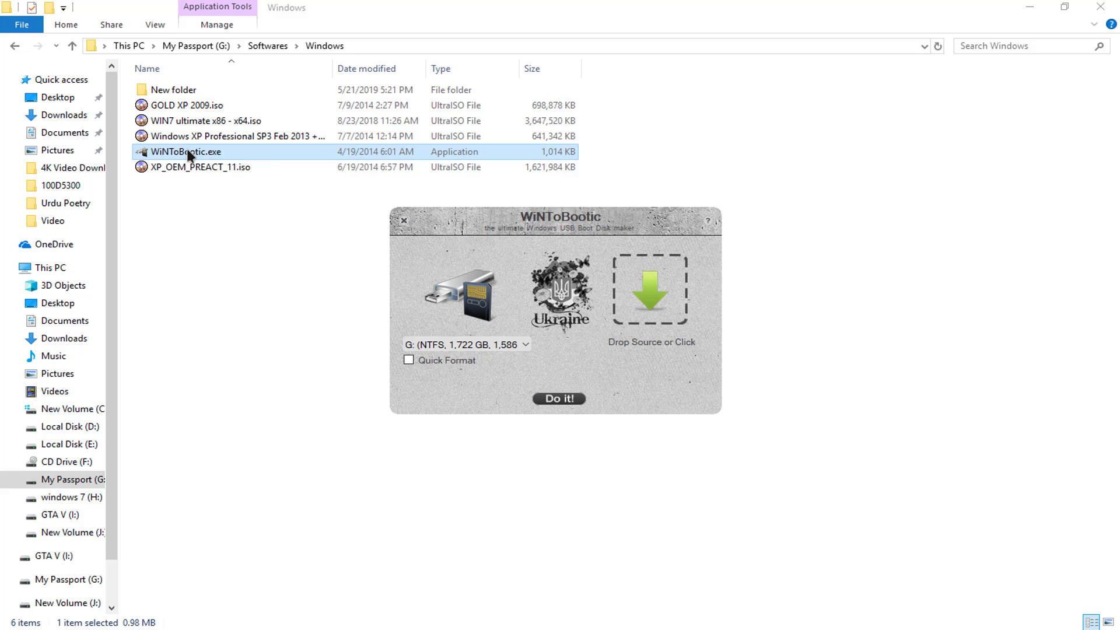
pyautogui.moveTo(187, 153); pyautogui.dragTo(160, 149)
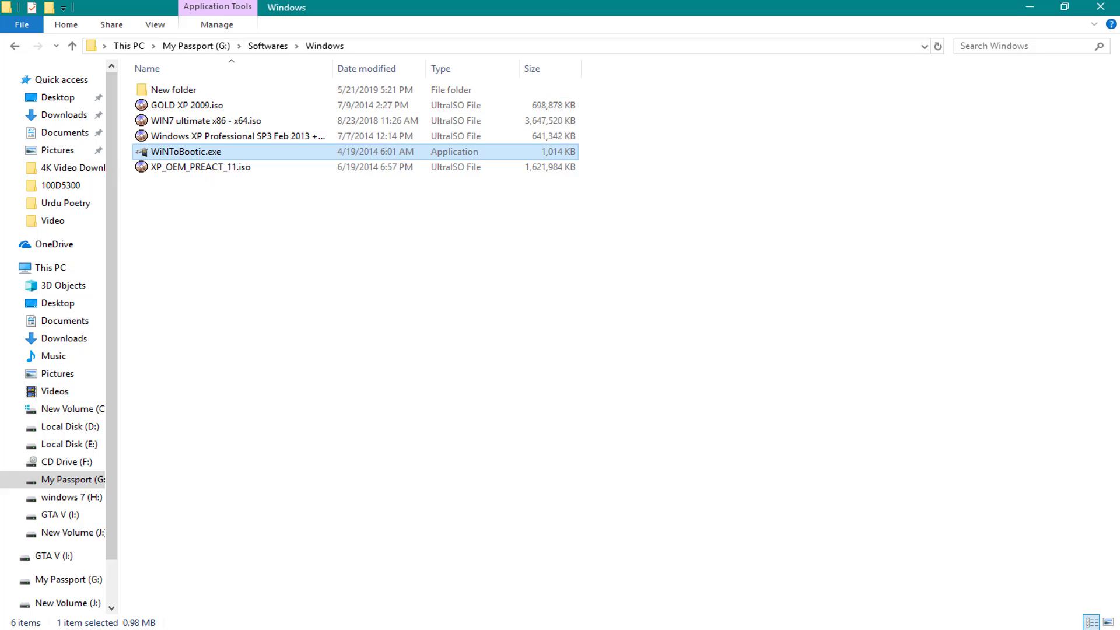
pyautogui.hotkey('alt', 'Tab')
# Try to load WIN7 ultimate x86 - x64.iso as the WiNToBootic source with G: as the target drive.
pyautogui.click(628, 298)
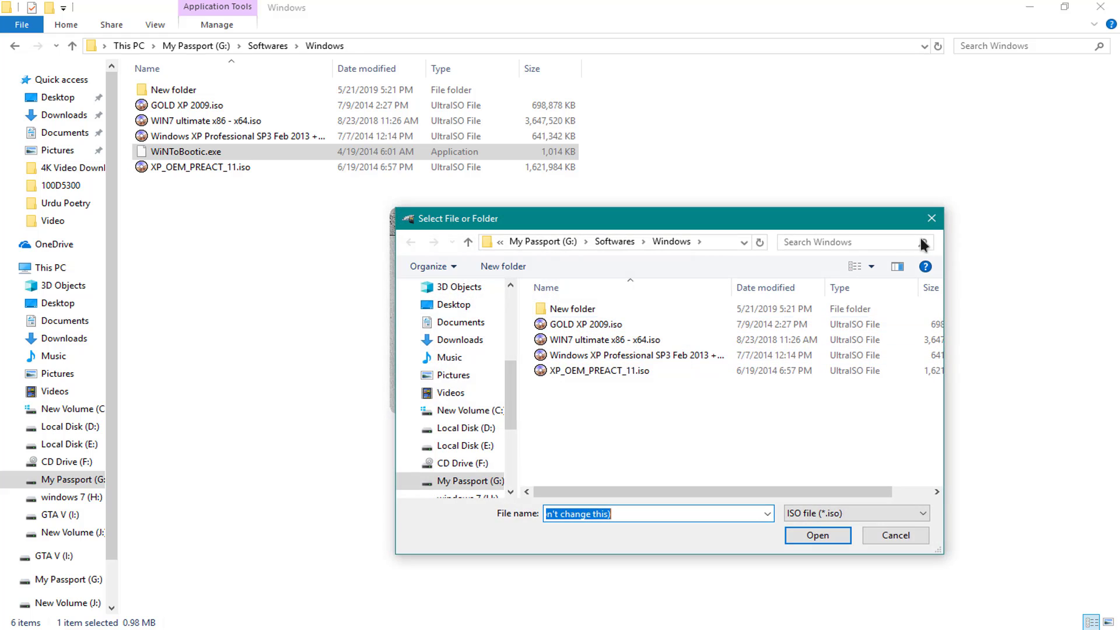
pyautogui.click(586, 340)
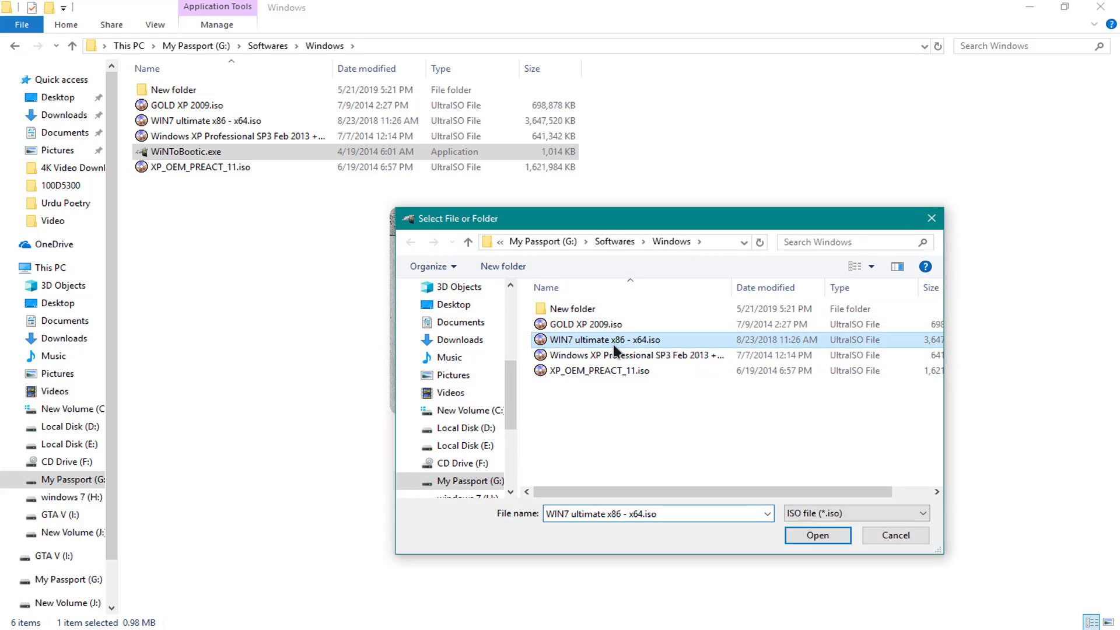
pyautogui.click(931, 218)
pyautogui.moveTo(226, 123); pyautogui.dragTo(657, 280)
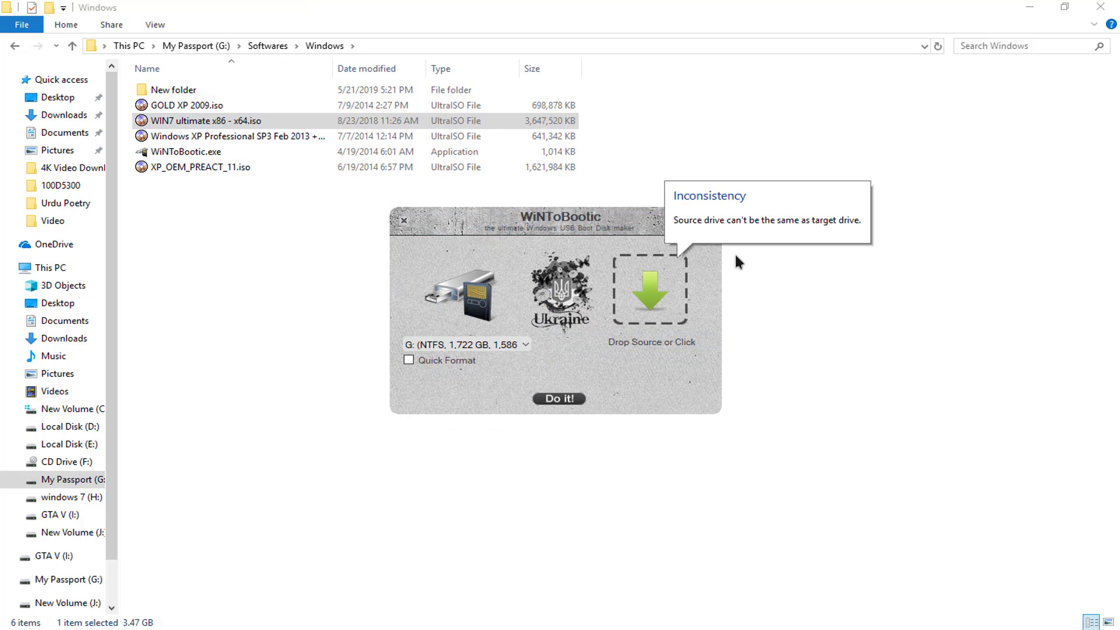
pyautogui.click(649, 285)
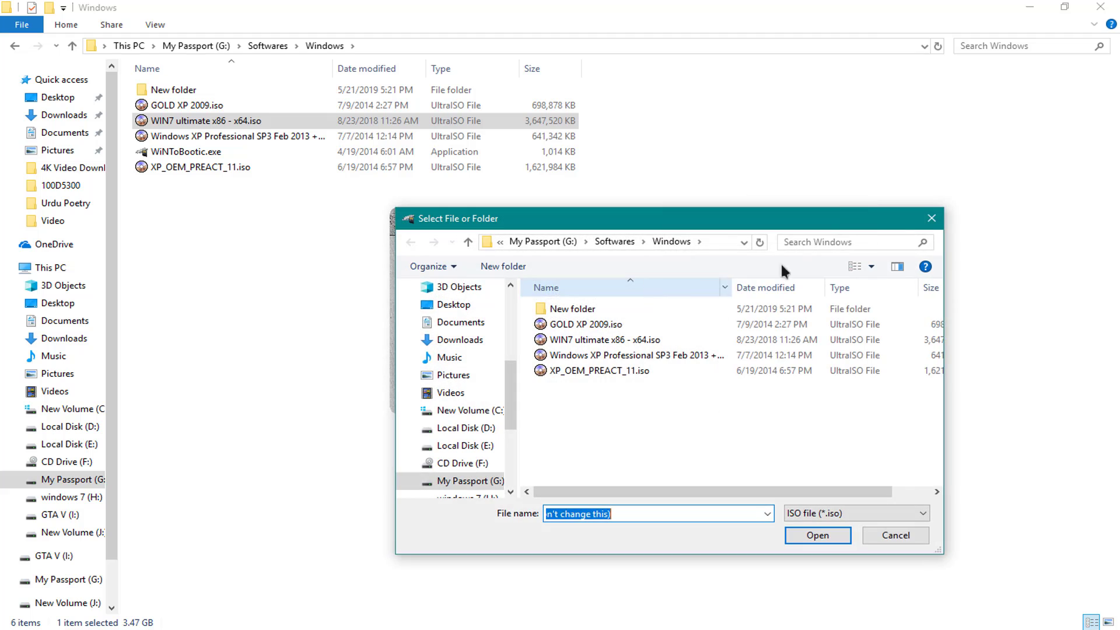
pyautogui.click(931, 219)
# Set the WiNToBootic target drive to H: (NTFS, 15 GB) and check it against the windows 7 (H:) drive in This PC.
pyautogui.click(511, 345)
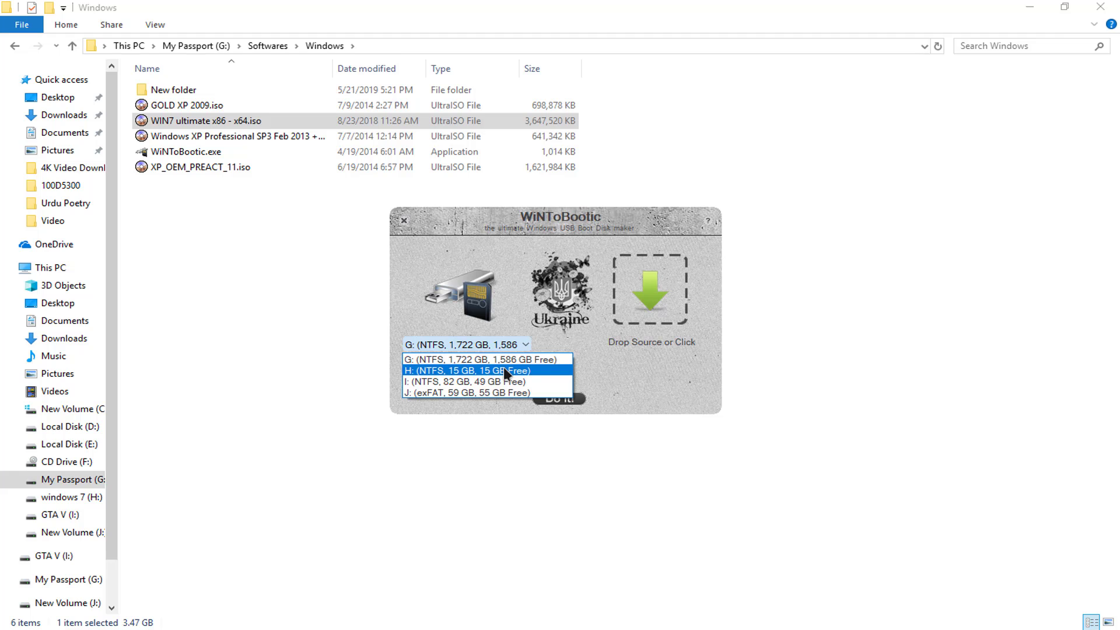
pyautogui.click(504, 370)
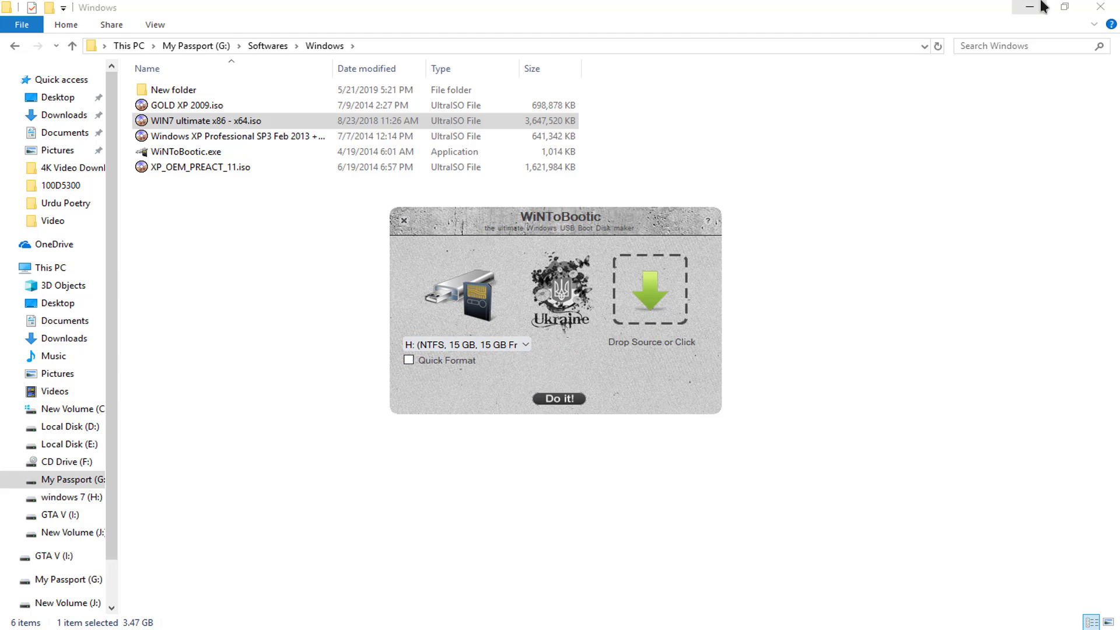
pyautogui.click(1029, 7)
pyautogui.click(272, 6)
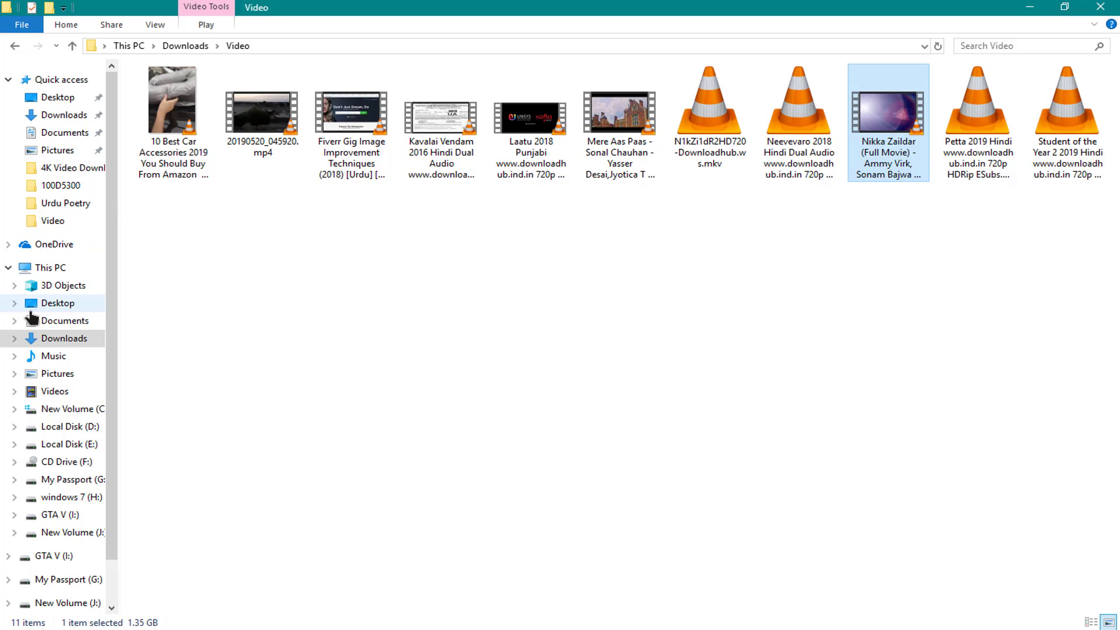
pyautogui.click(59, 267)
pyautogui.click(205, 269)
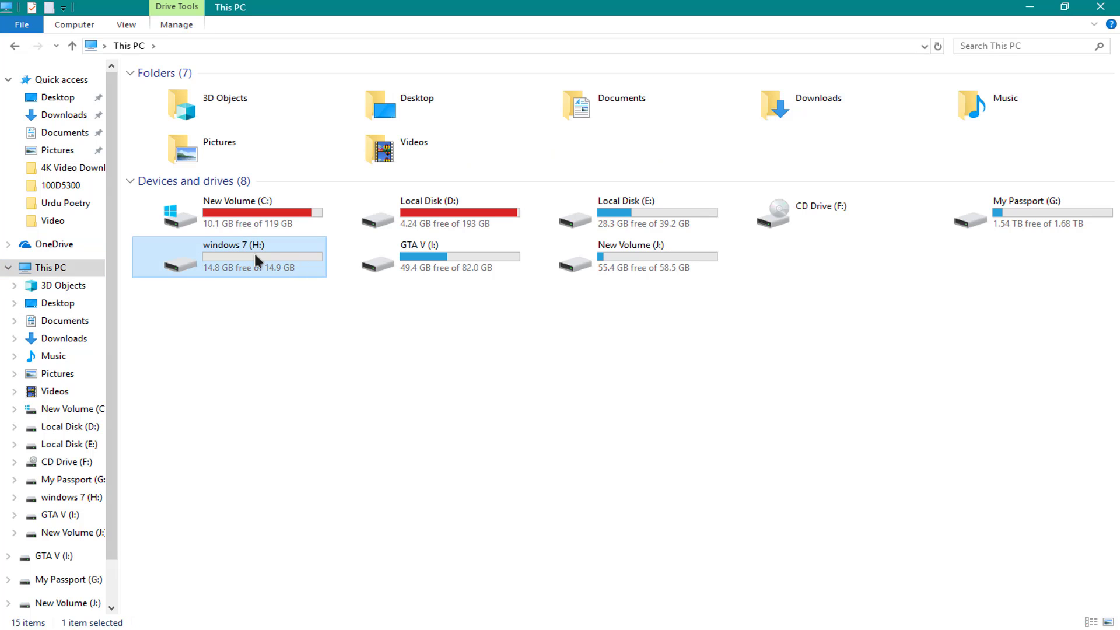
pyautogui.hotkey('alt', 'Tab')
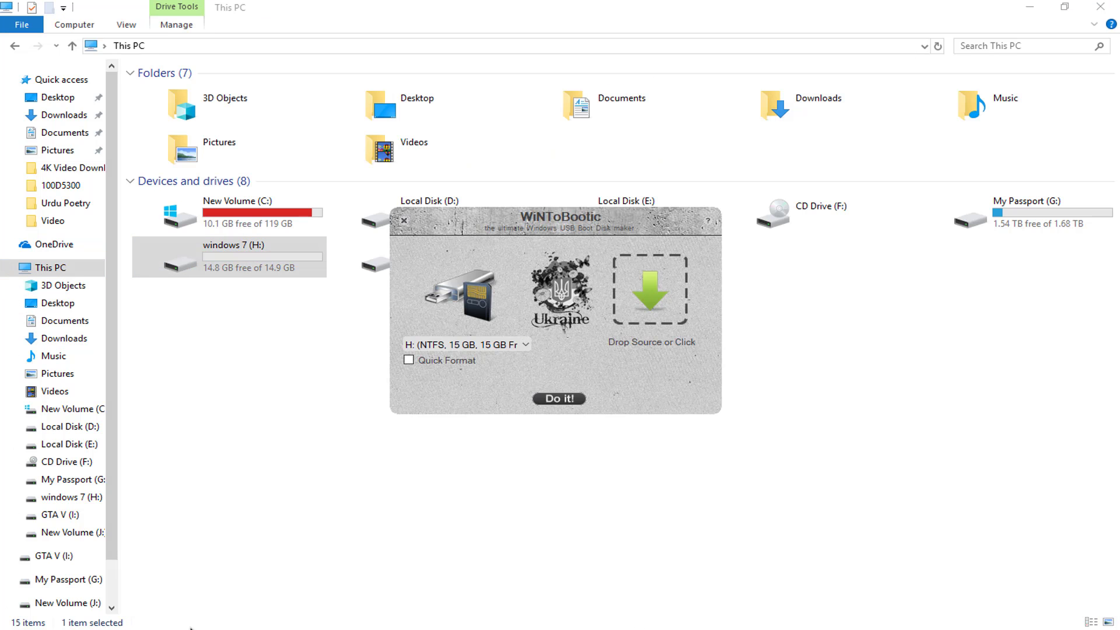
# Load WIN7 ultimate x86 - x64.iso from the Windows folder as the WiNToBootic source.
pyautogui.click(200, 569)
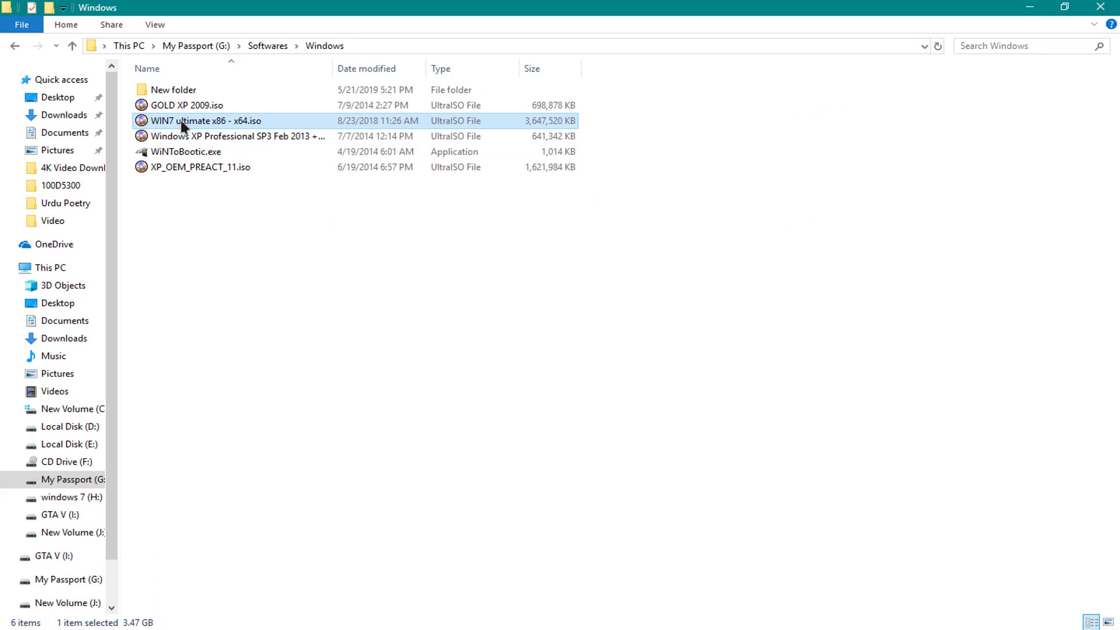
pyautogui.moveTo(181, 121); pyautogui.dragTo(654, 352)
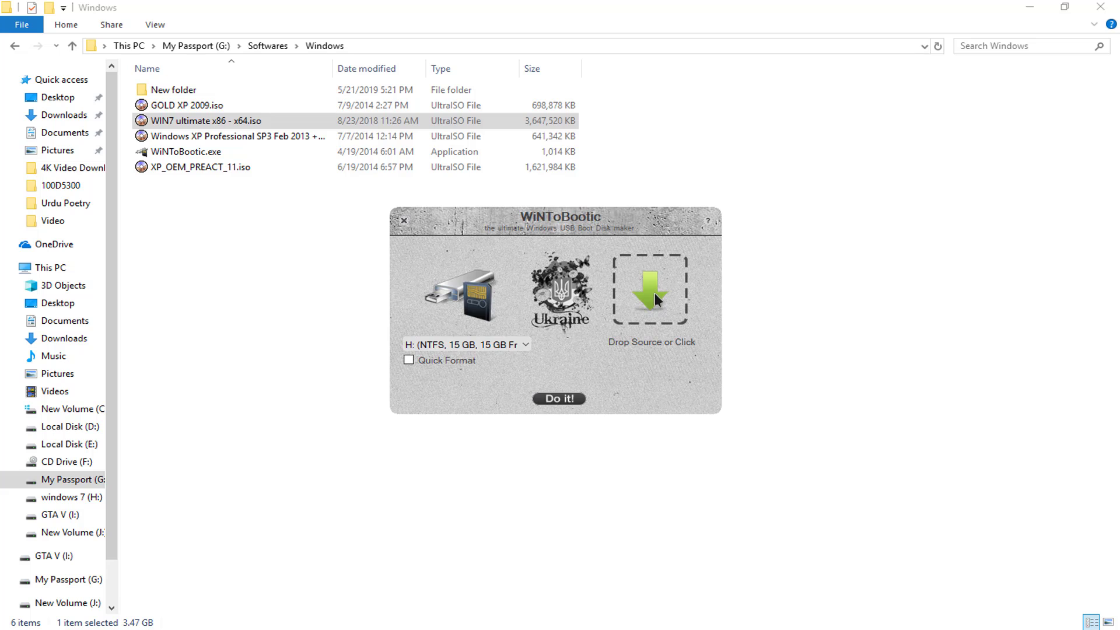
pyautogui.moveTo(652, 287); pyautogui.dragTo(652, 287)
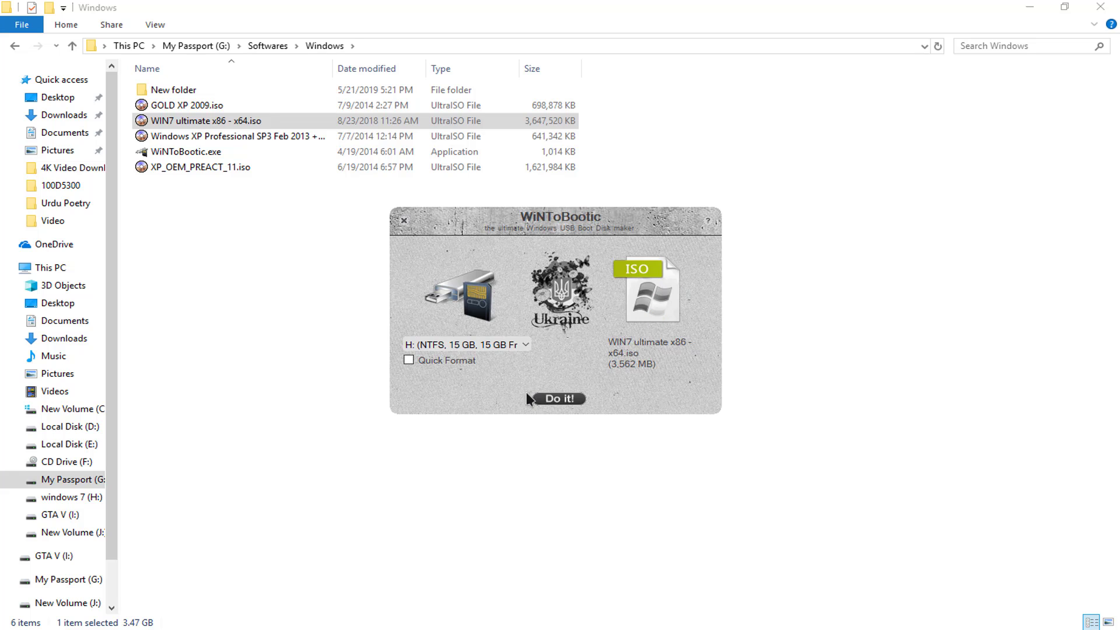
# Write the Windows 7 ISO to the H: drive with Quick Format enabled, confirming the warnings and dismissing the completion page.
pyautogui.click(452, 360)
pyautogui.click(569, 399)
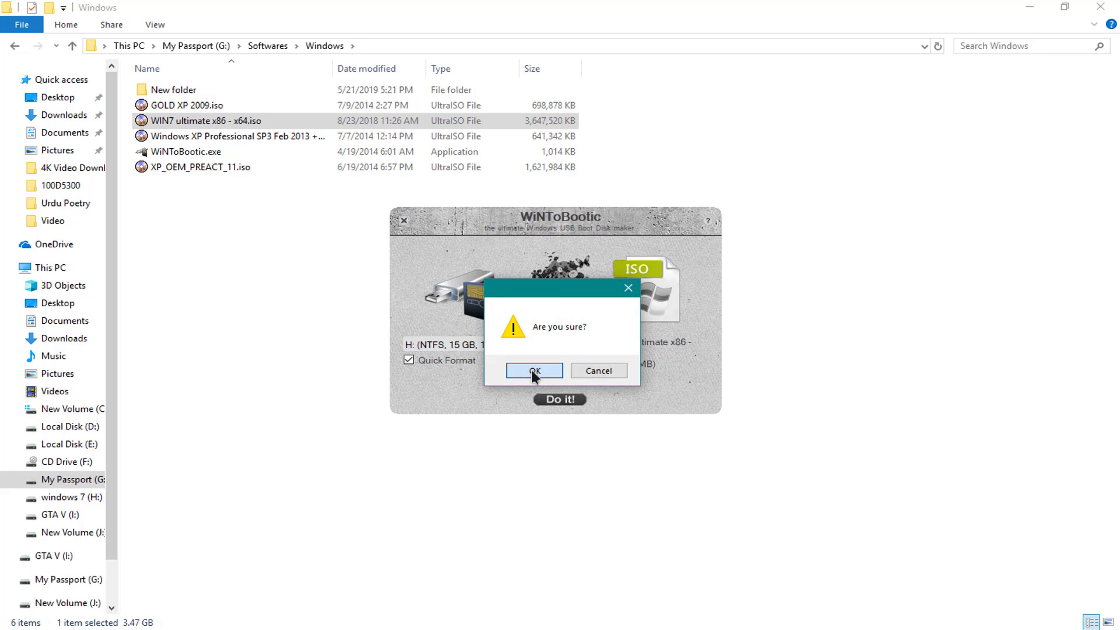
pyautogui.click(533, 370)
pyautogui.click(609, 372)
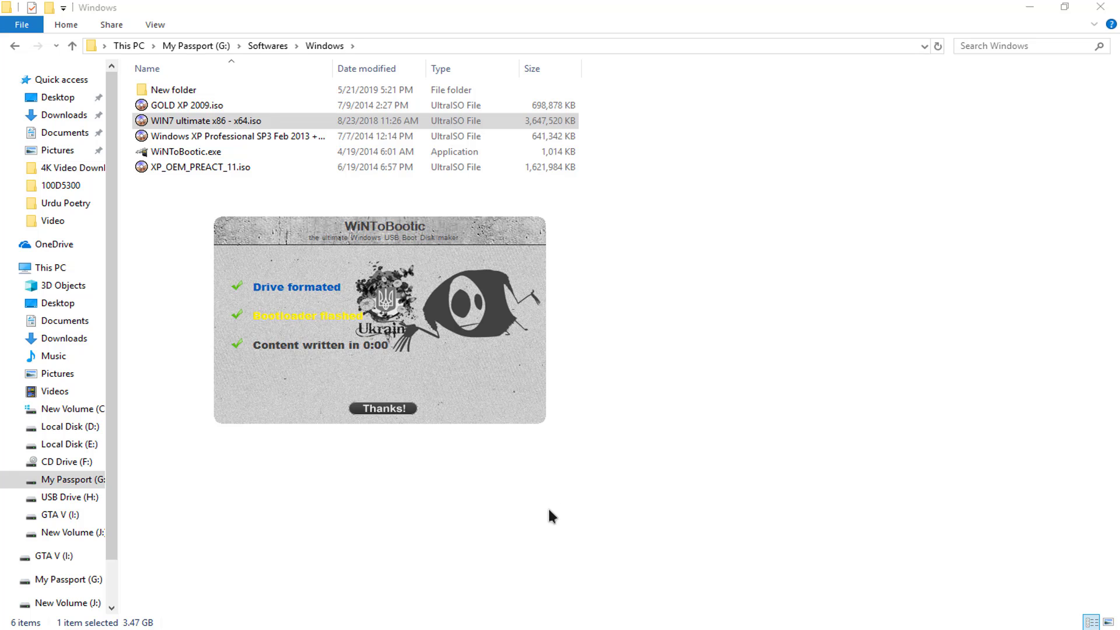
pyautogui.click(372, 407)
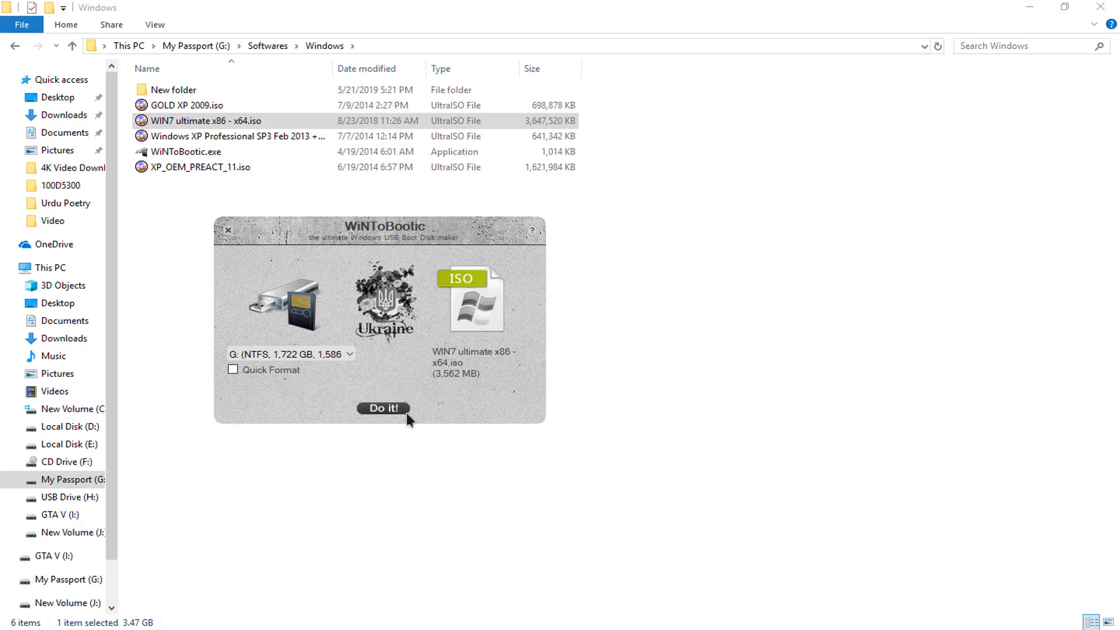
# Switch to the Chrome window with the WinToBootic download page and search Google for "bootable usb checker" in a new tab.
pyautogui.moveTo(298, 623)
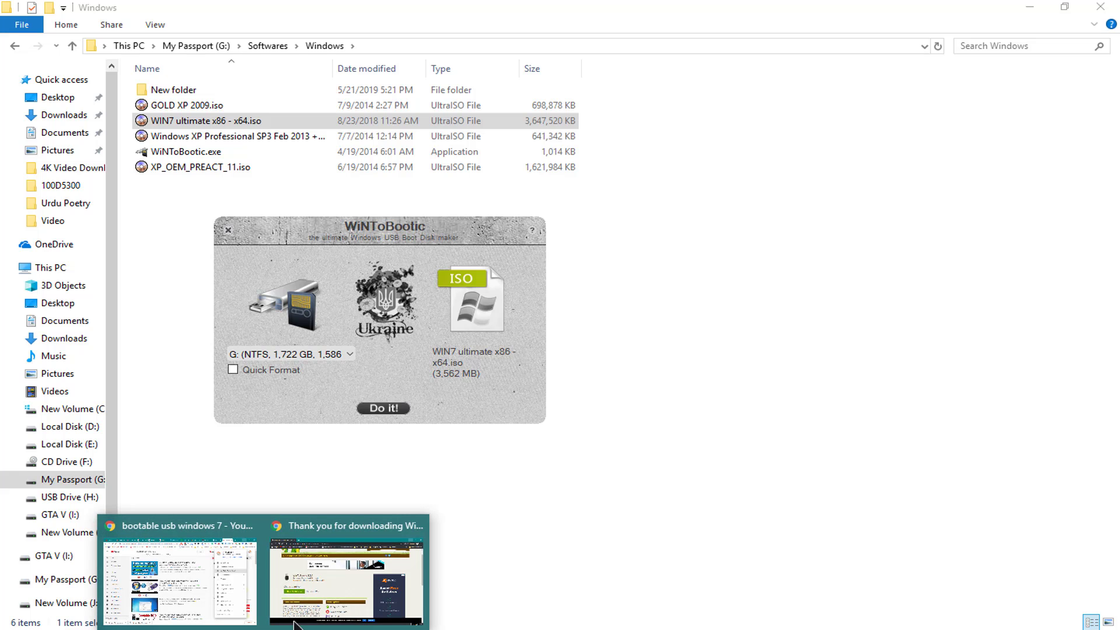
pyautogui.click(321, 586)
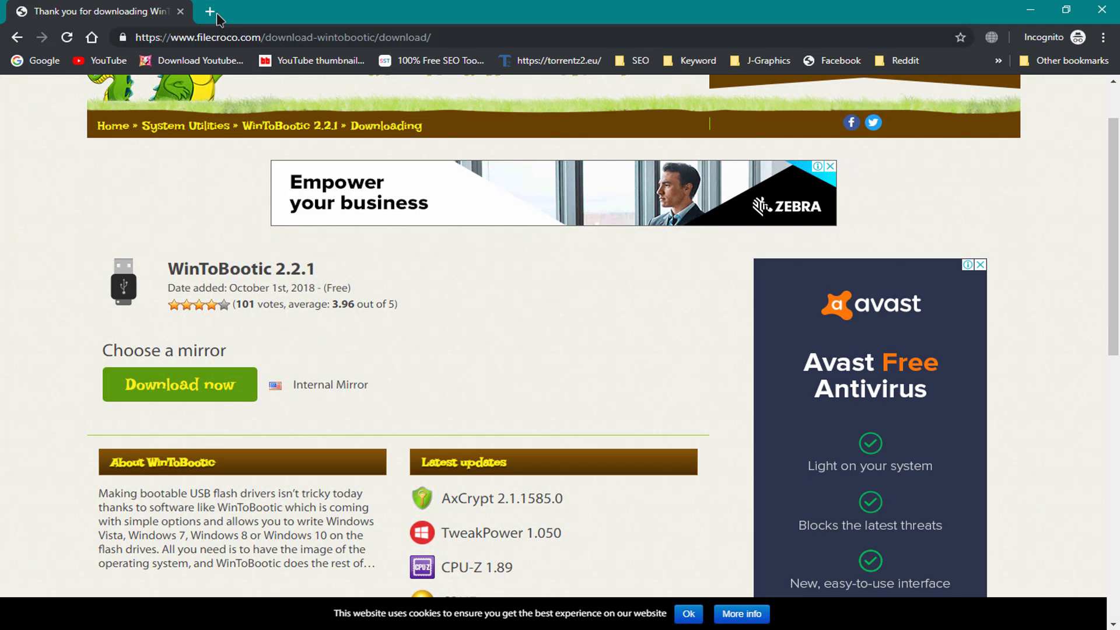
pyautogui.click(210, 11)
pyautogui.write('boot')
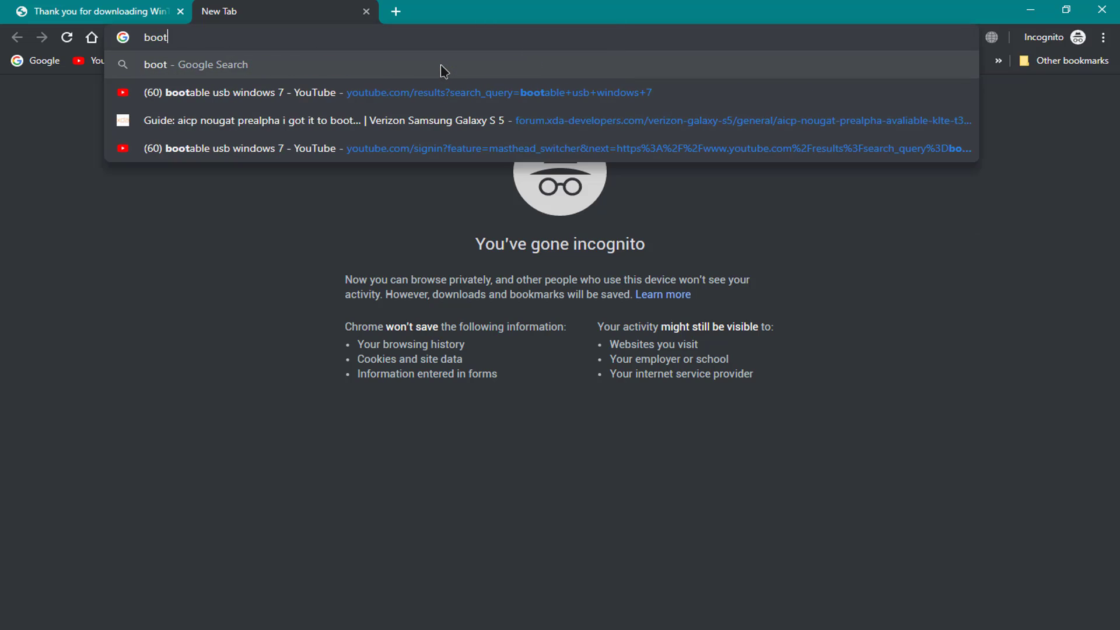
pyautogui.write('able is')
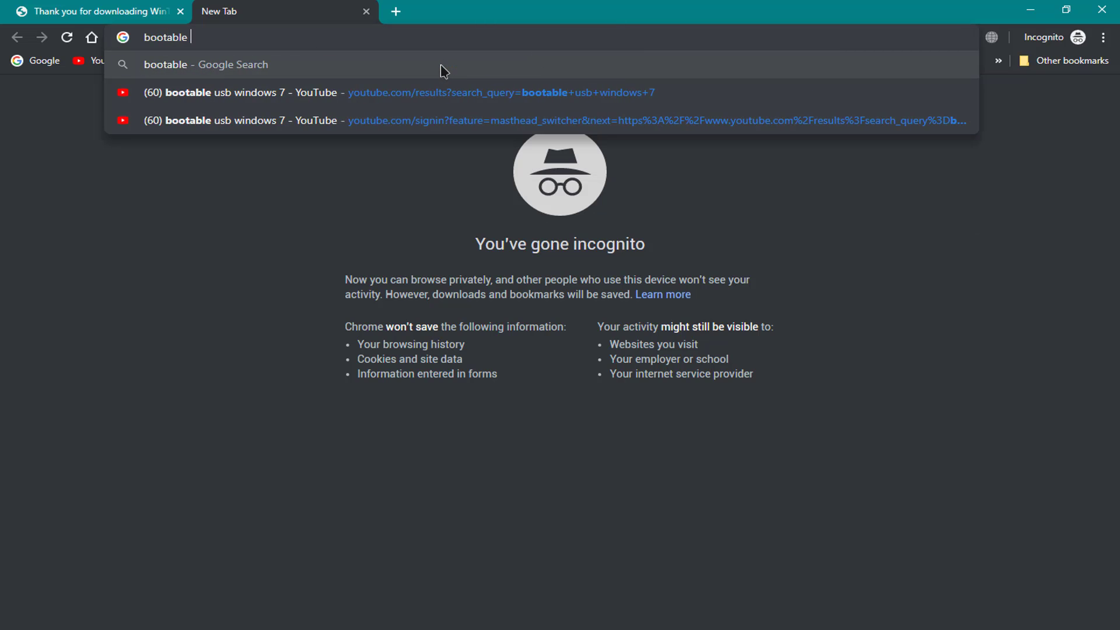
pyautogui.press('BackSpace')
pyautogui.press('BackSpace')
pyautogui.write('usb ')
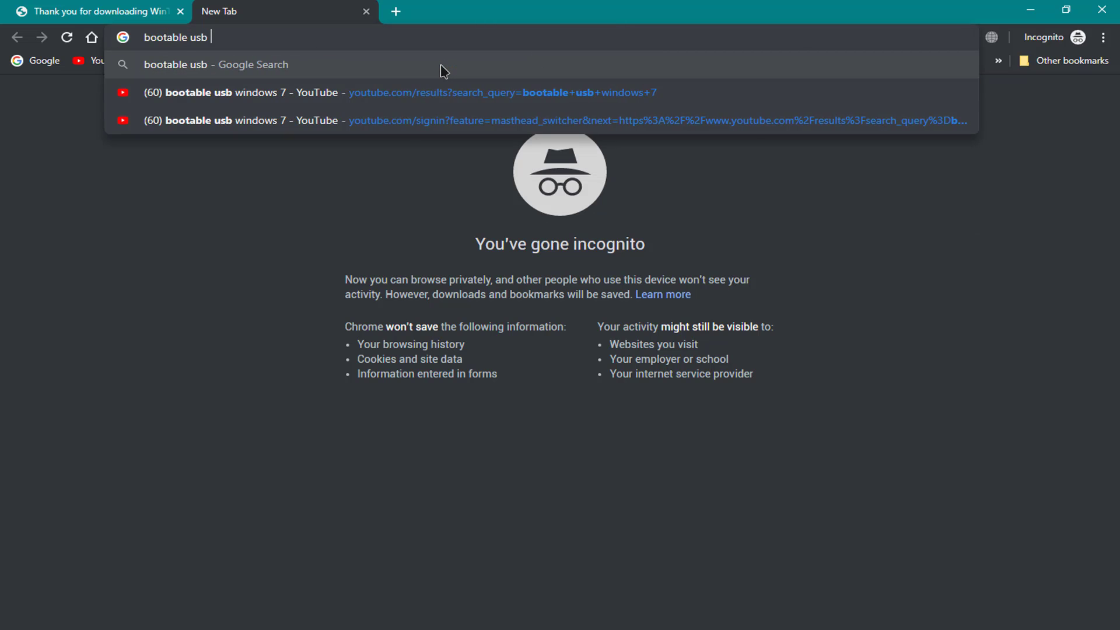
pyautogui.write('checker')
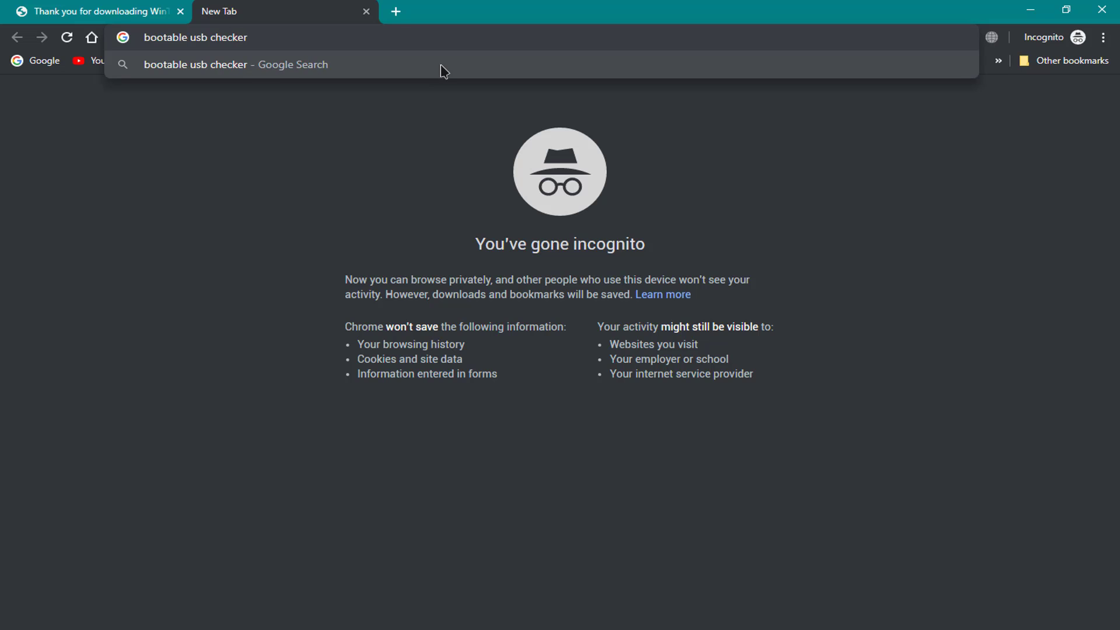
pyautogui.press('Return')
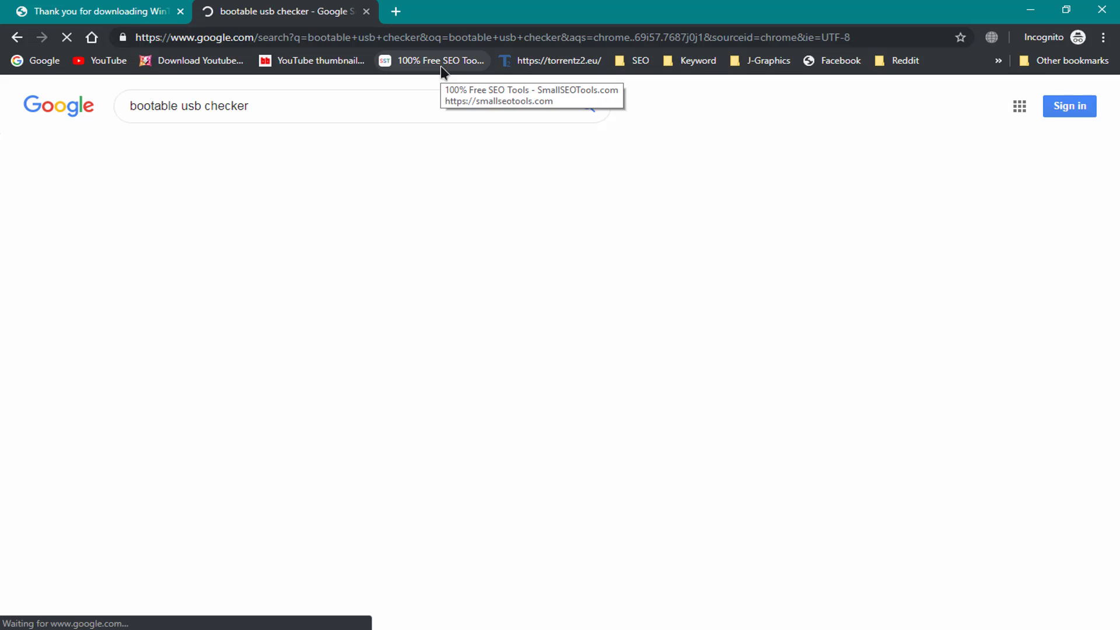
# Open the Softpedia result for Bootable USB Test 1.4.0000 and download its zip from the Softpedia Secure Download (US) mirror, starting it manually.
pyautogui.scroll(-7, 267, 392)
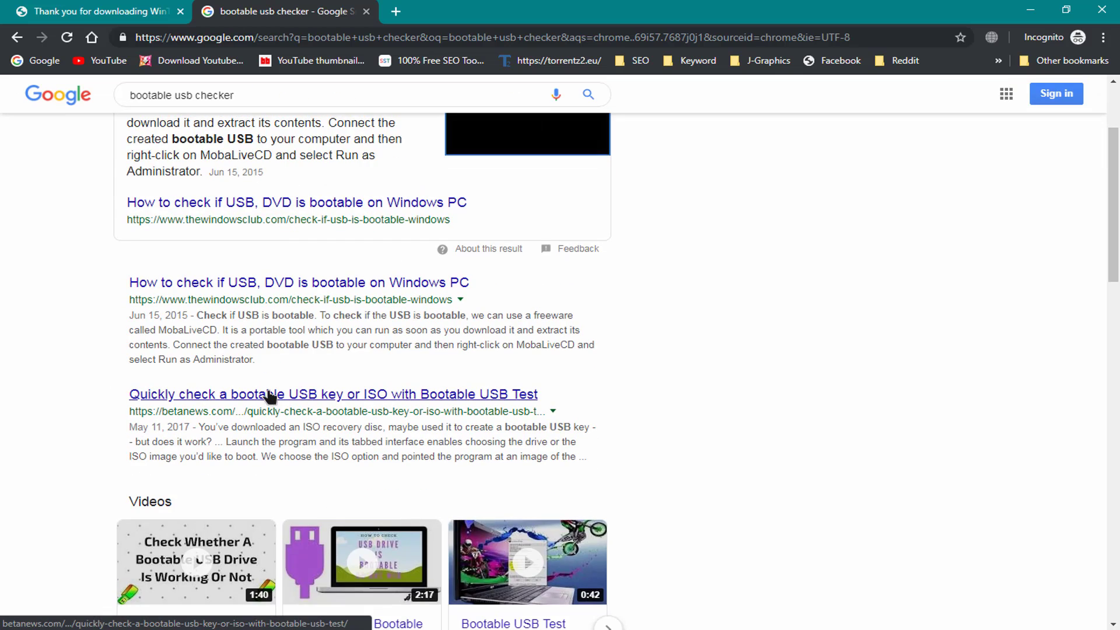
pyautogui.scroll(-6, 268, 395)
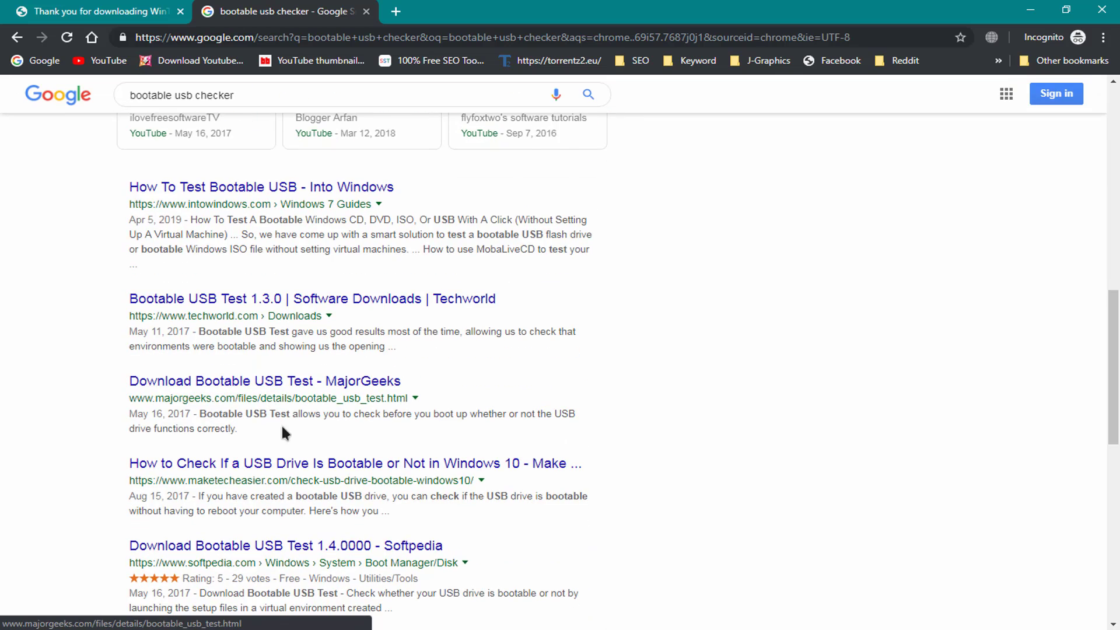
pyautogui.click(287, 546)
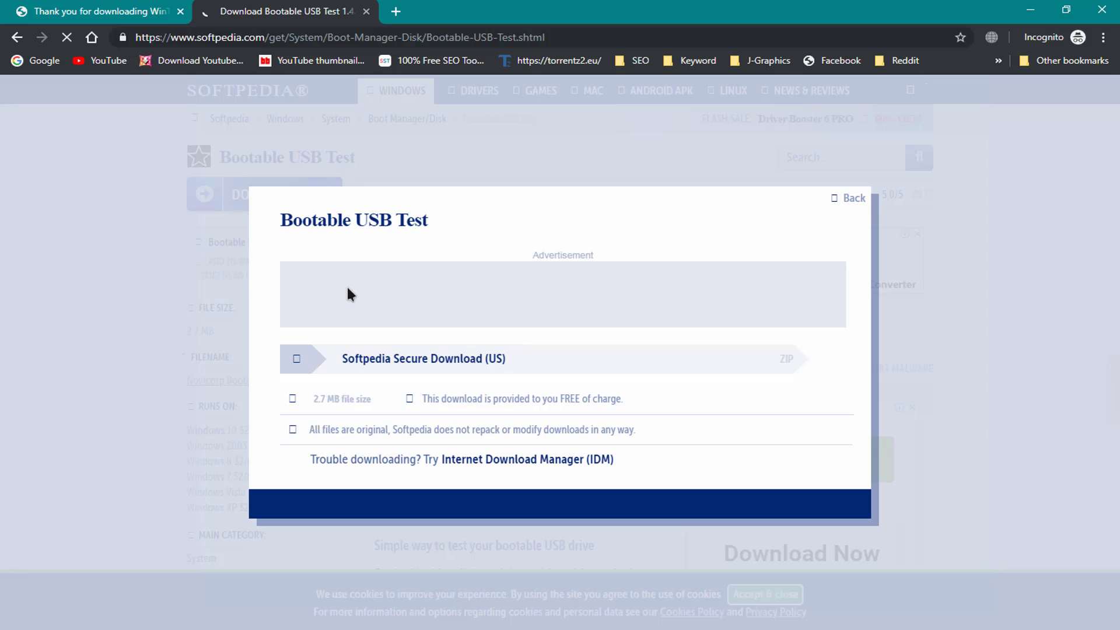
pyautogui.click(417, 369)
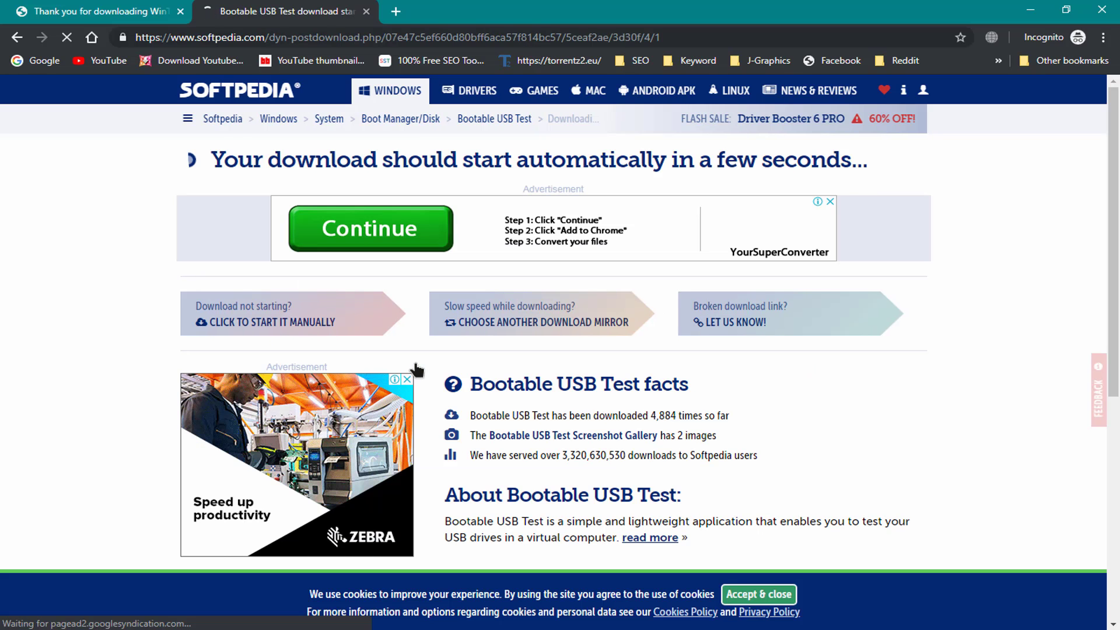
pyautogui.scroll(-2, 471, 487)
pyautogui.scroll(3, 471, 490)
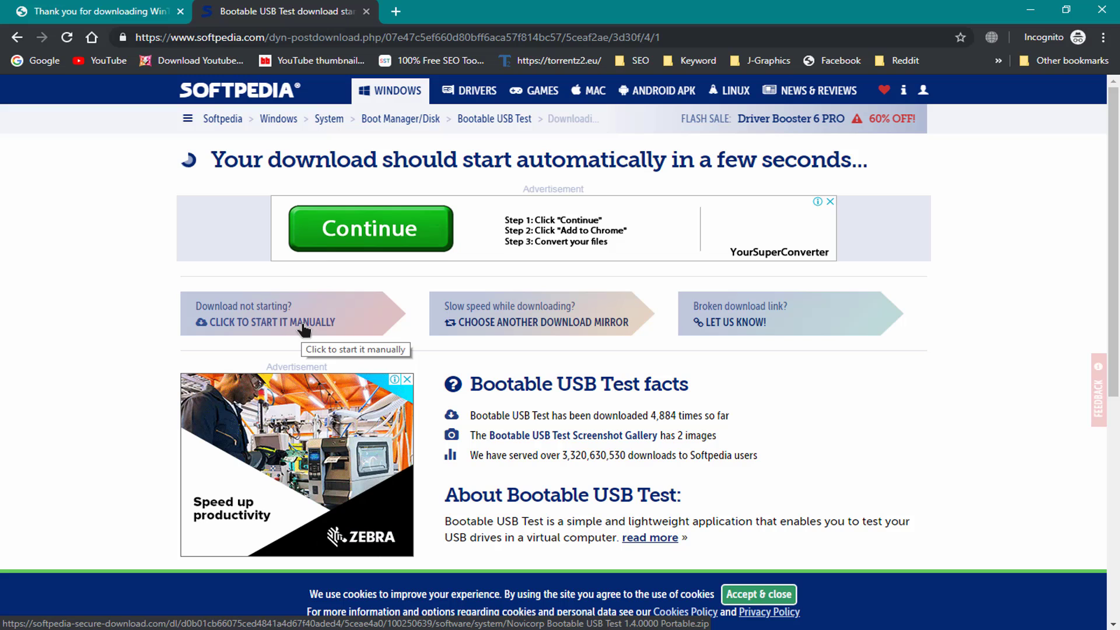
pyautogui.click(309, 330)
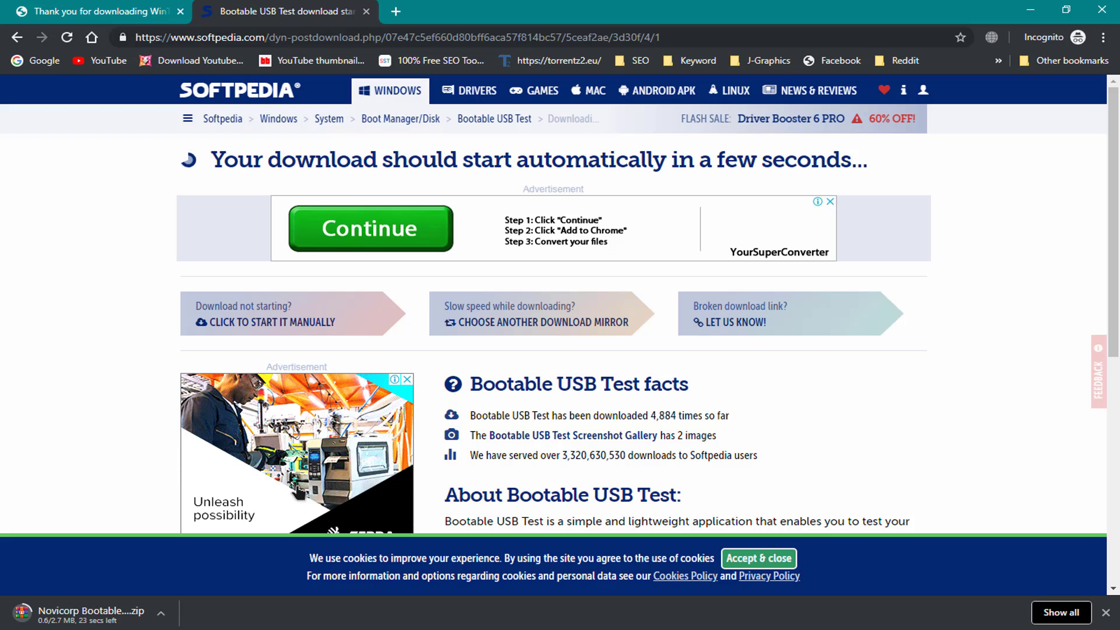
# Open the YouTube channel page youtube.com/techexplainer in a new tab.
pyautogui.click(396, 12)
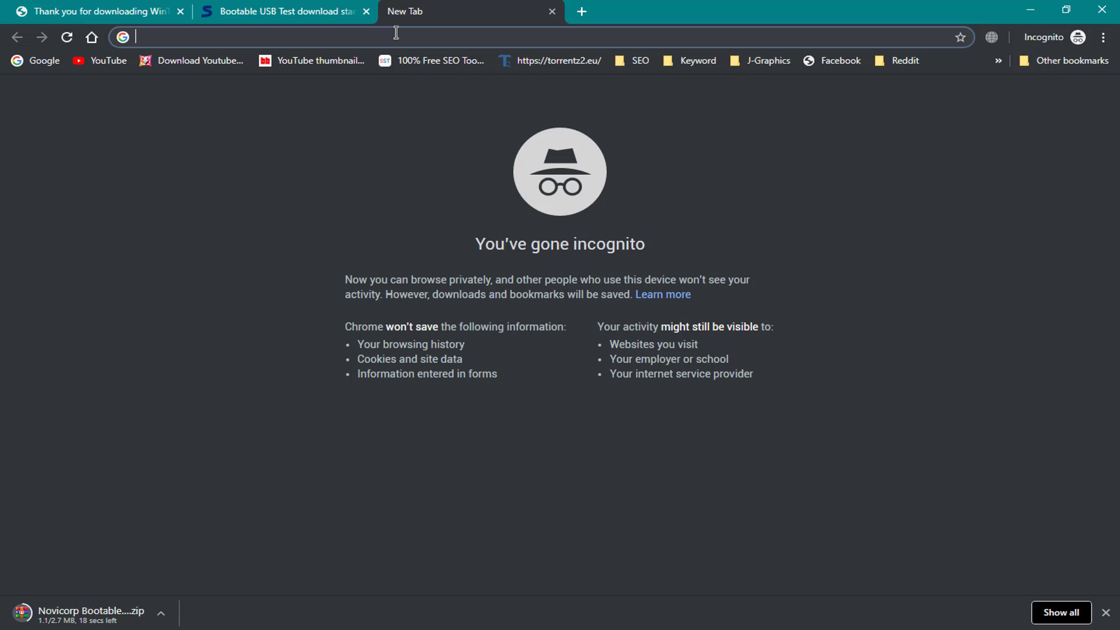
pyautogui.click(96, 61)
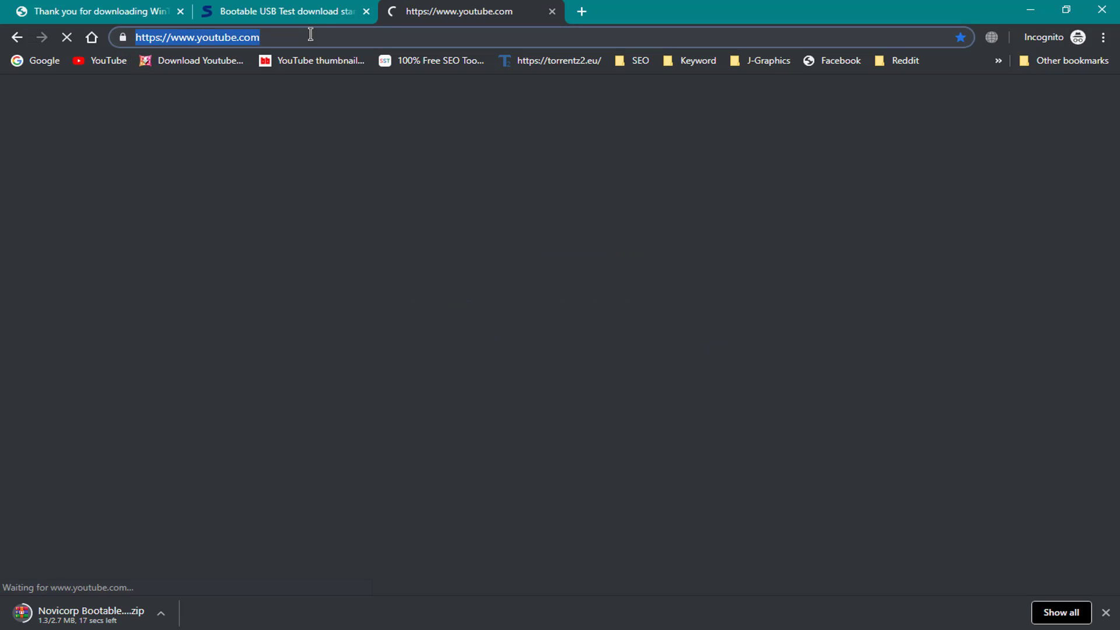
pyautogui.click(331, 36)
pyautogui.write('/techexplainer')
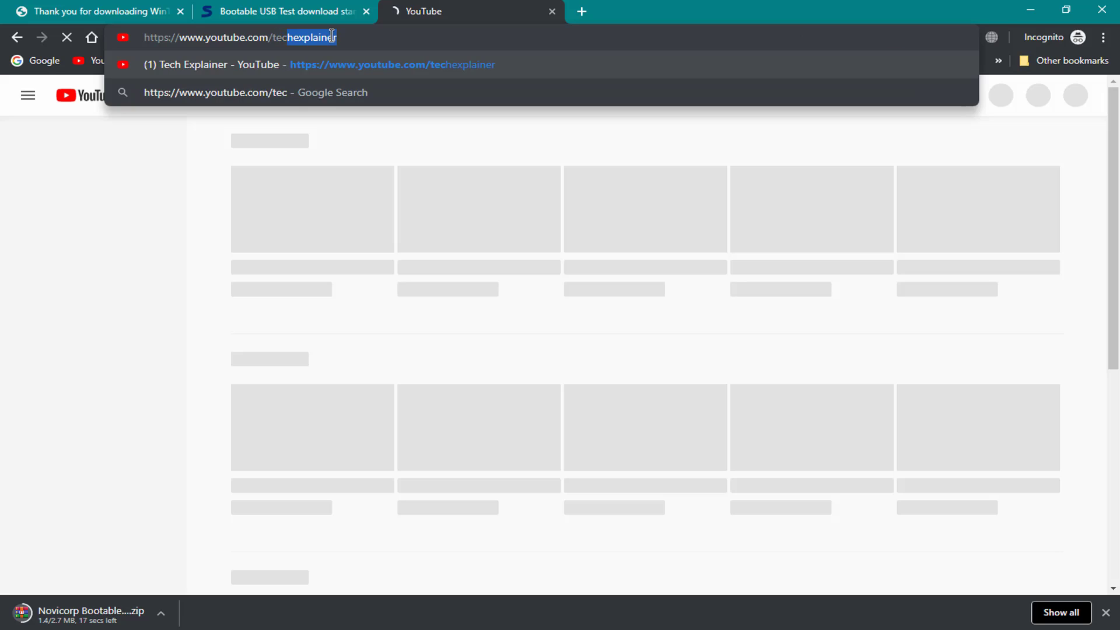
pyautogui.press('Return')
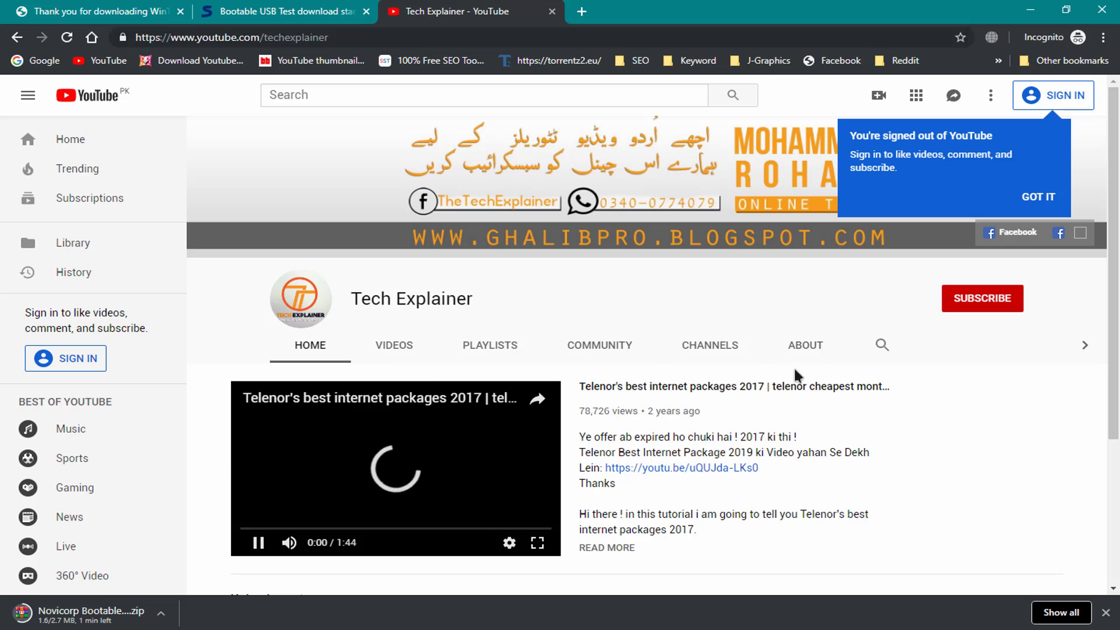
# Look through the Tech Explainer channel's home page and uploads, and try to subscribe to the channel.
pyautogui.scroll(-1, 378, 392)
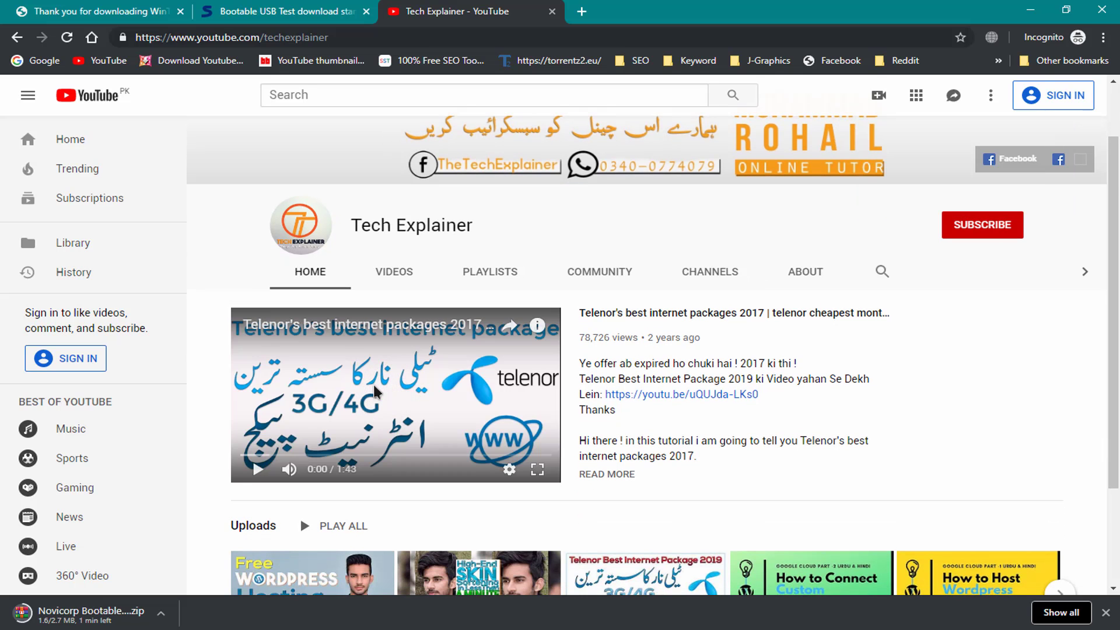
pyautogui.scroll(-1, 376, 392)
pyautogui.scroll(2, 484, 410)
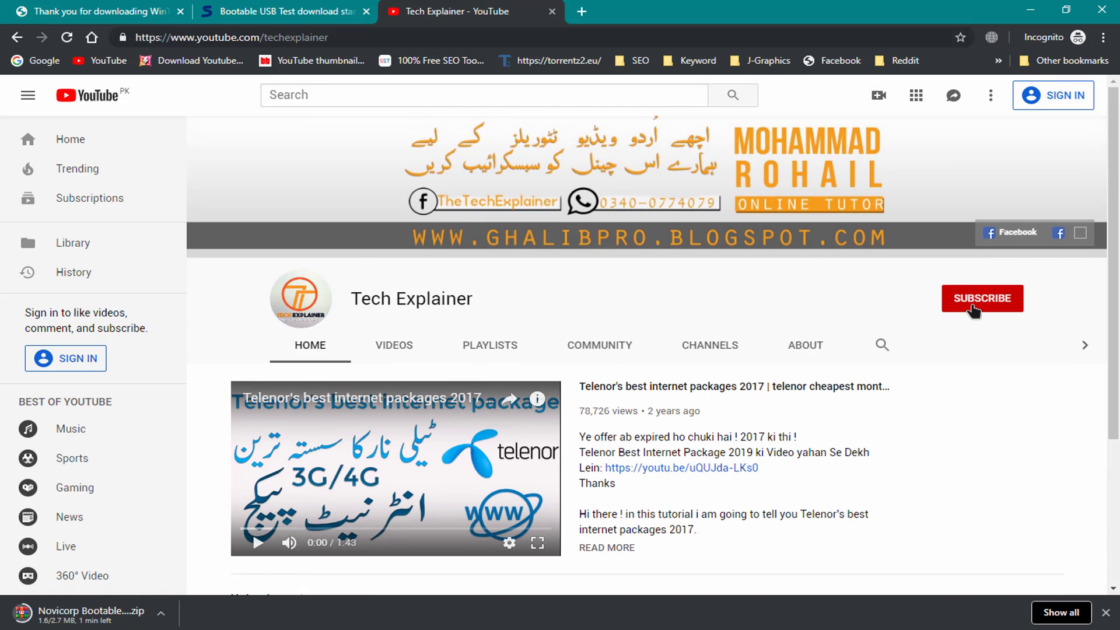
pyautogui.click(973, 309)
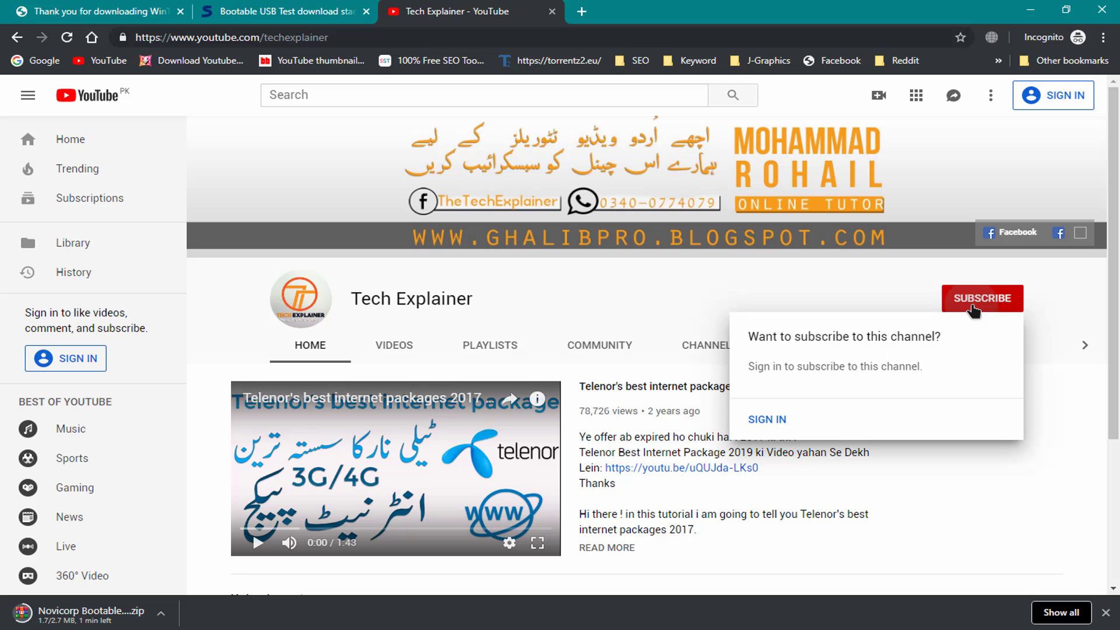
pyautogui.click(1038, 299)
pyautogui.scroll(-3, 596, 410)
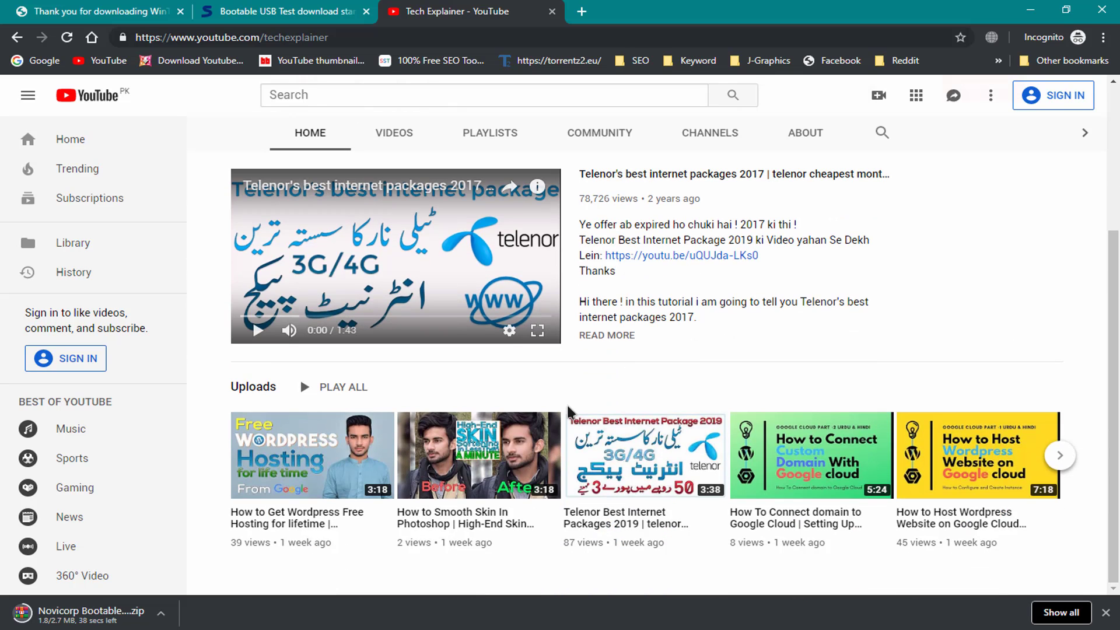
pyautogui.scroll(3, 568, 406)
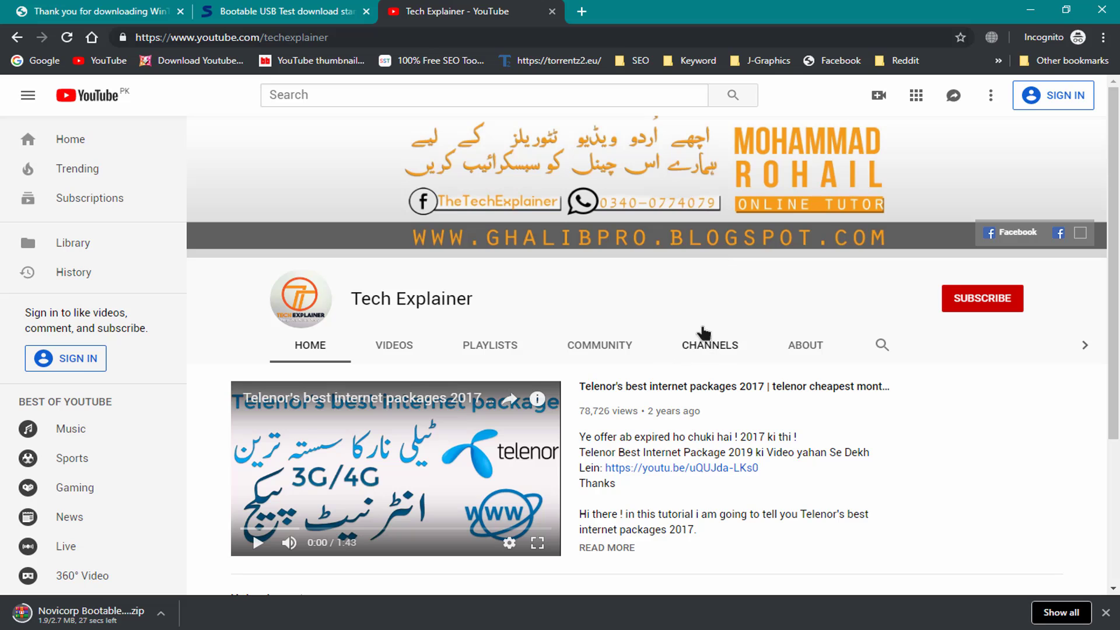
pyautogui.scroll(-3, 547, 534)
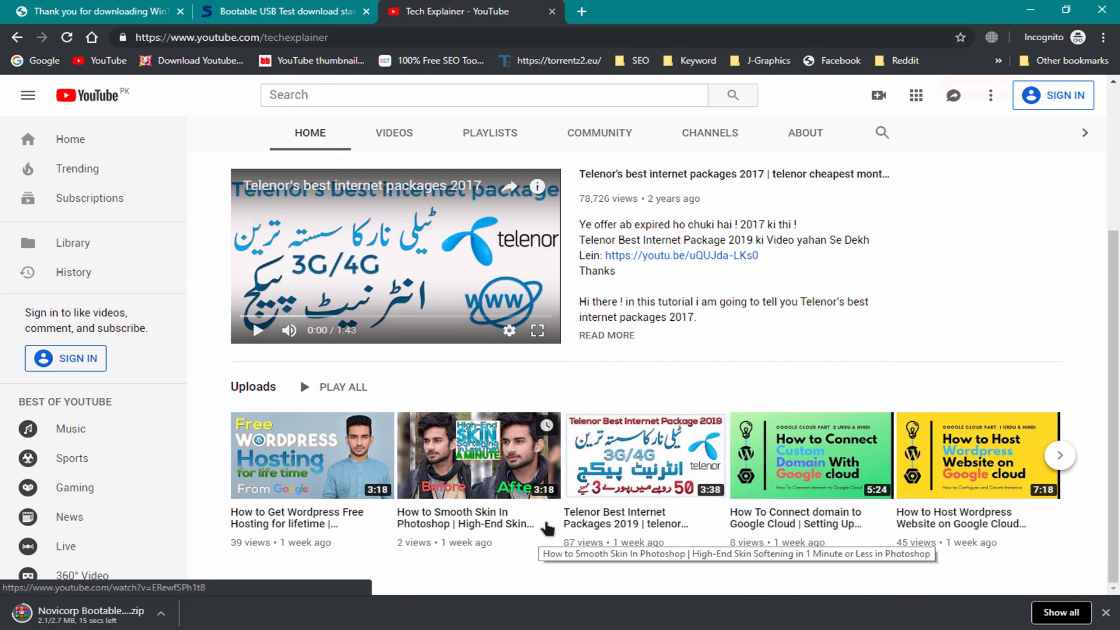
pyautogui.scroll(3, 545, 531)
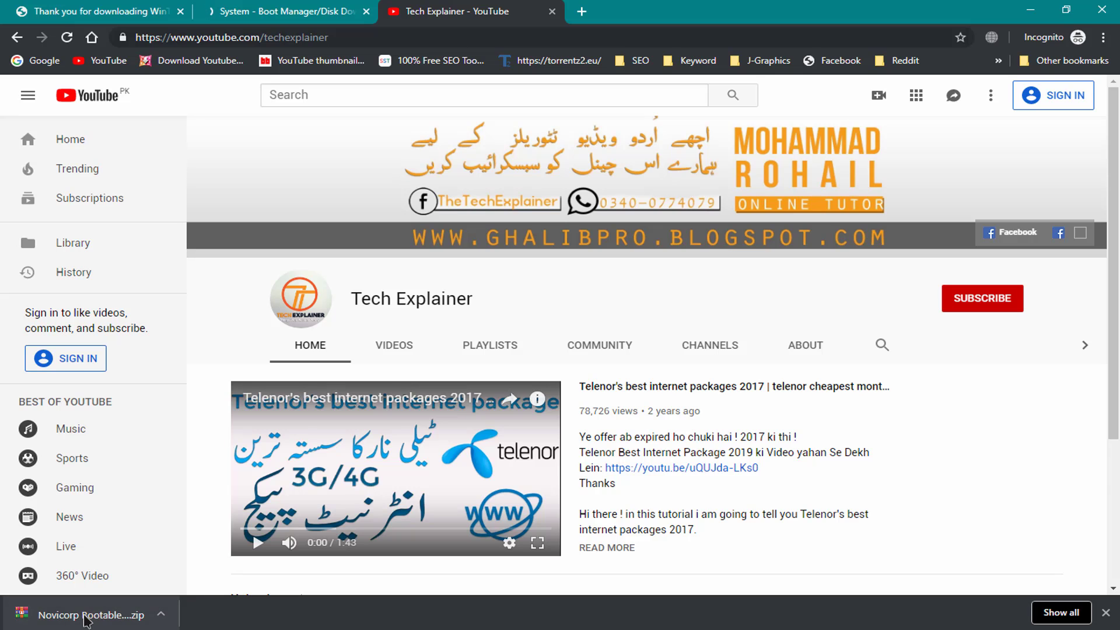
# View the contents of the downloaded Novicorp Bootable USB Test zip, close the archive, and show the file in its Downloads folder.
pyautogui.click(84, 615)
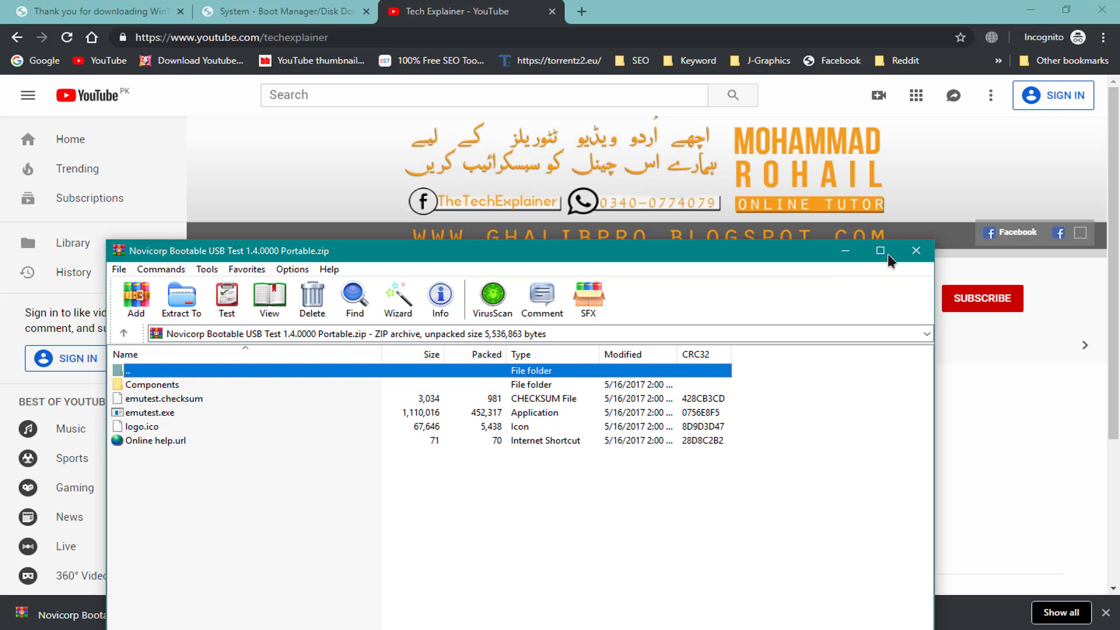
pyautogui.click(915, 250)
pyautogui.click(161, 614)
pyautogui.click(205, 563)
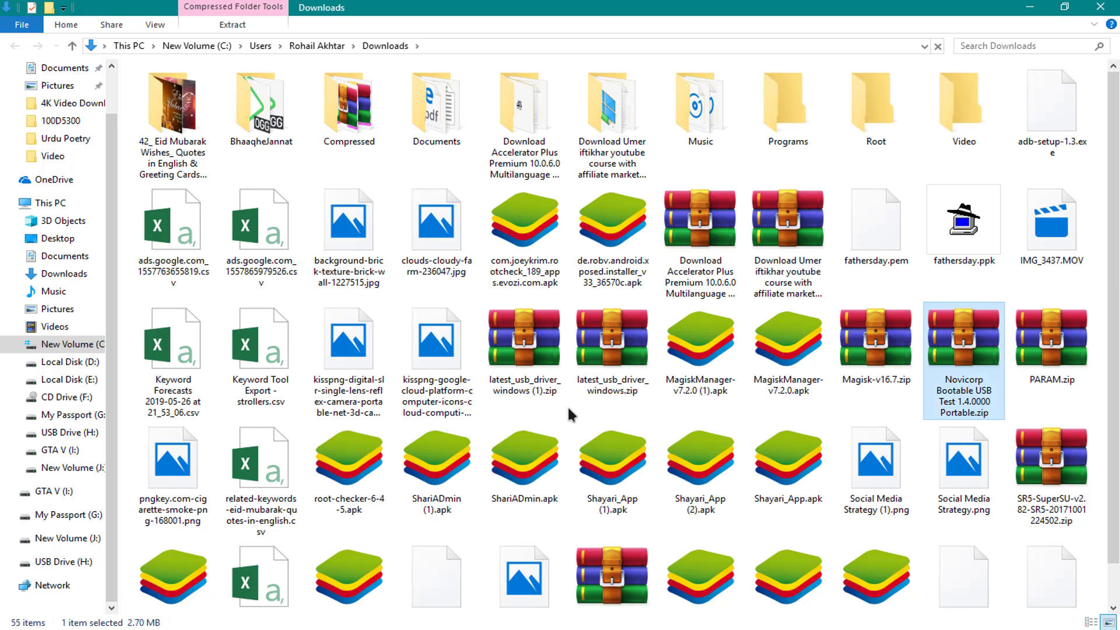
# Extract Novicorp Bootable USB Test 1.4.0000 Portable.zip into a folder of the same name and open that folder.
pyautogui.rightClick(952, 333)
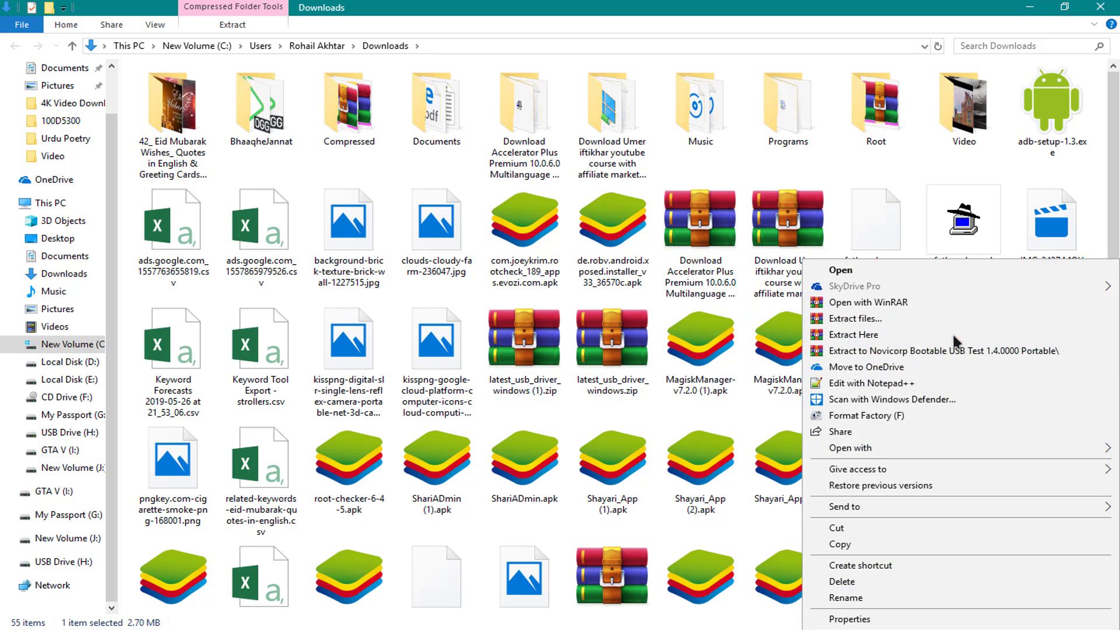
pyautogui.click(900, 352)
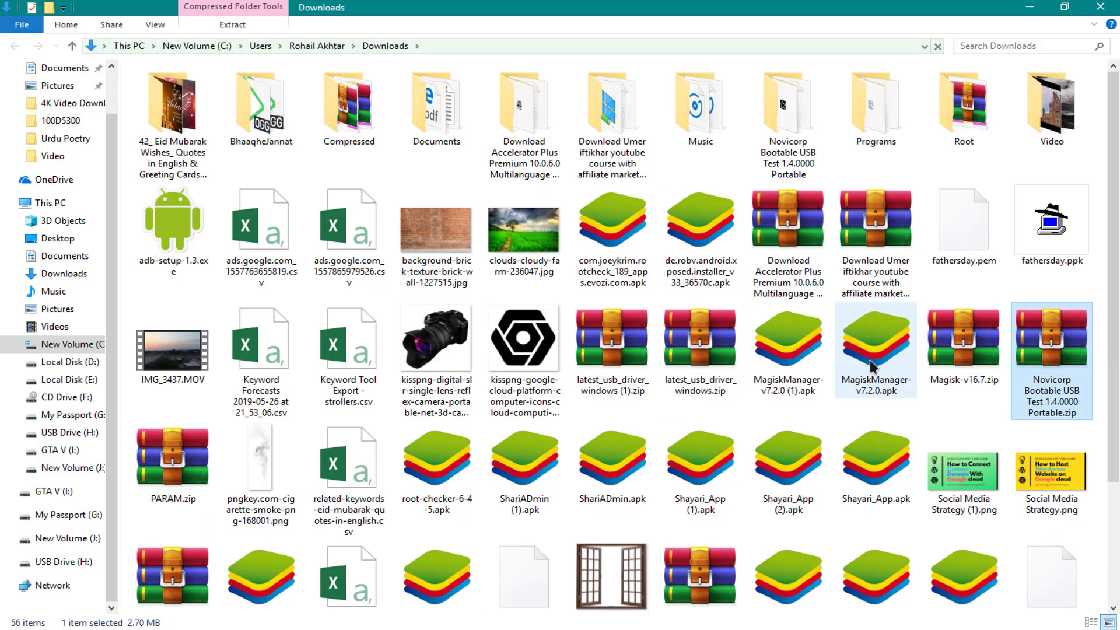
pyautogui.doubleClick(788, 114)
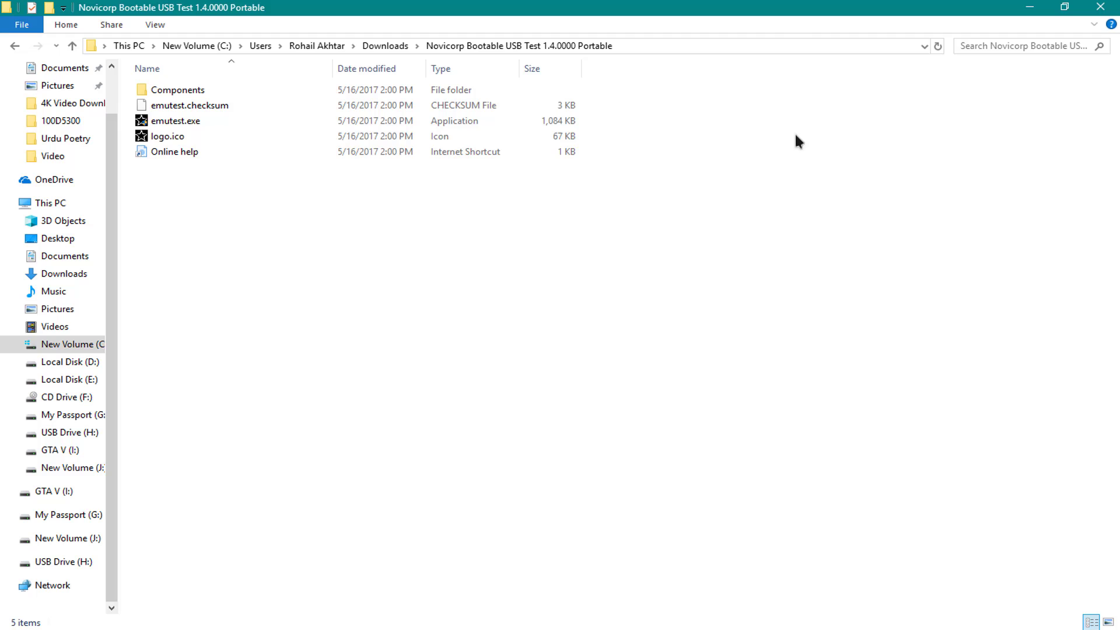
# Launch emutest.exe from the extracted Novicorp Bootable USB Test folder.
pyautogui.click(211, 121)
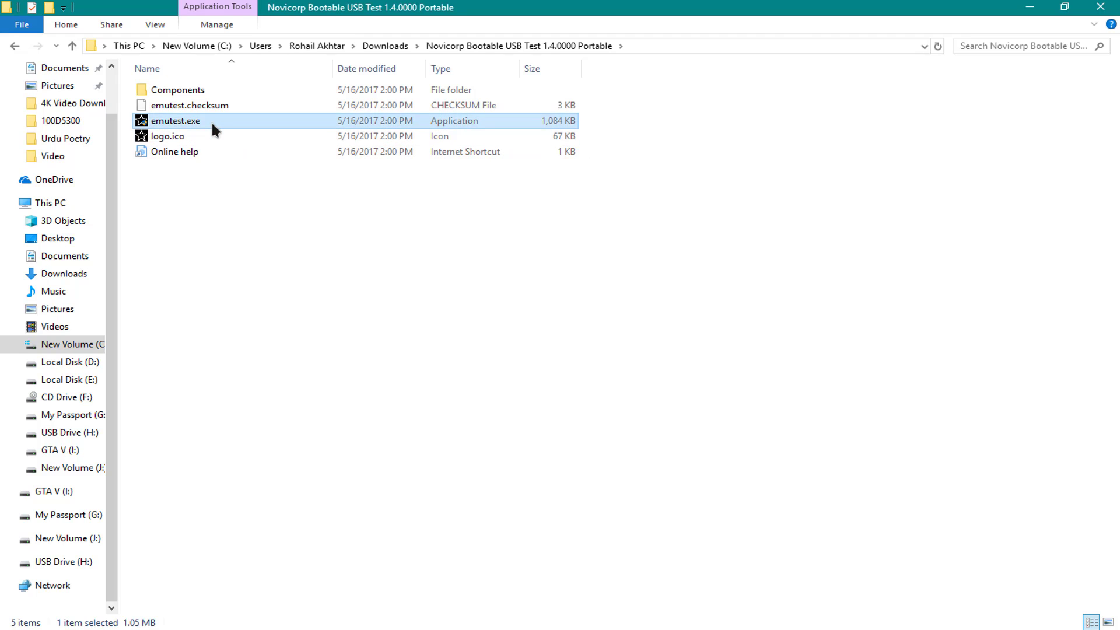
pyautogui.doubleClick(211, 121)
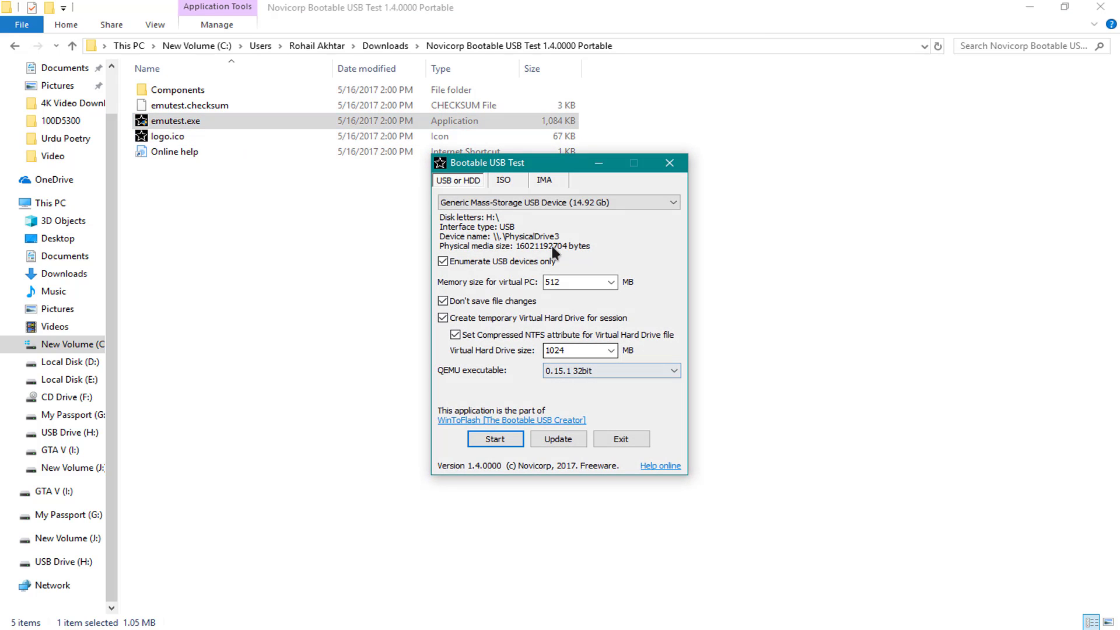
pyautogui.click(501, 179)
pyautogui.click(465, 223)
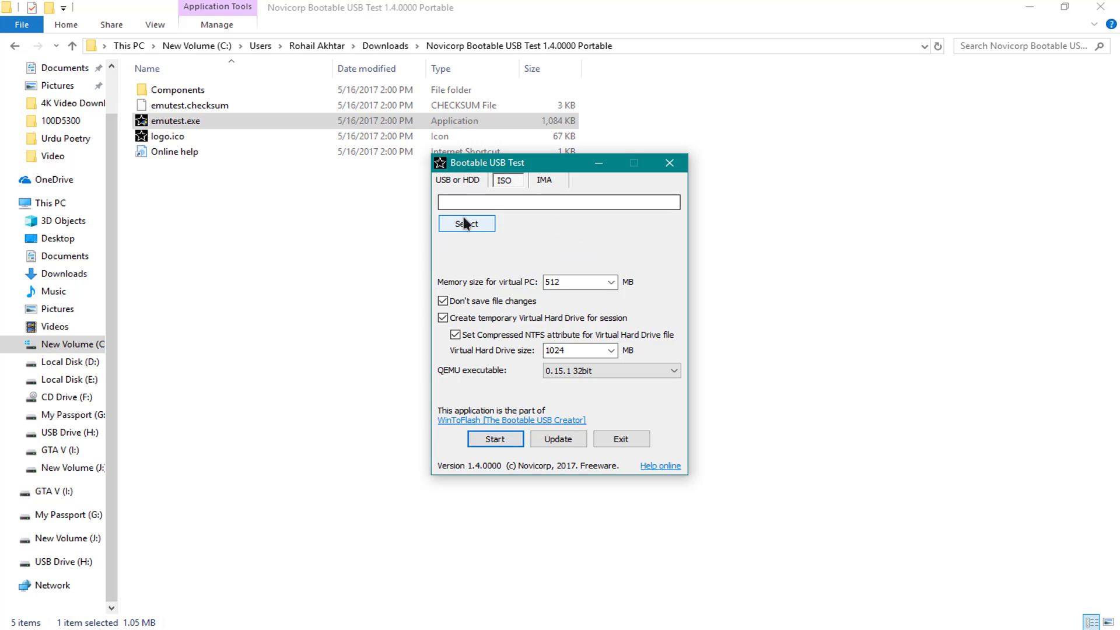
pyautogui.scroll(-1, 609, 443)
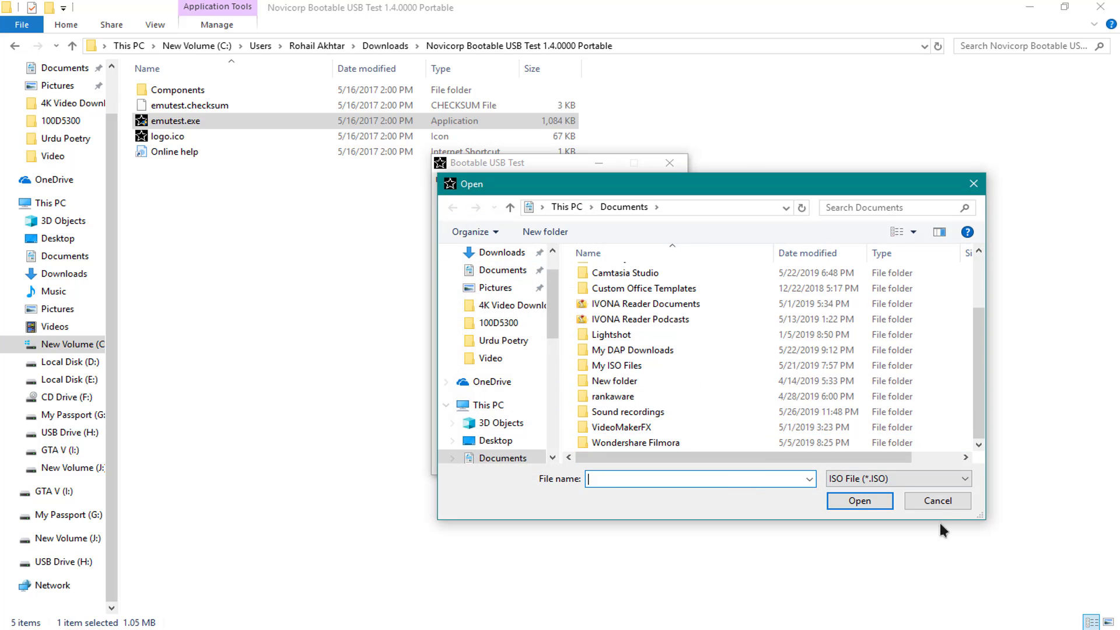
pyautogui.click(939, 505)
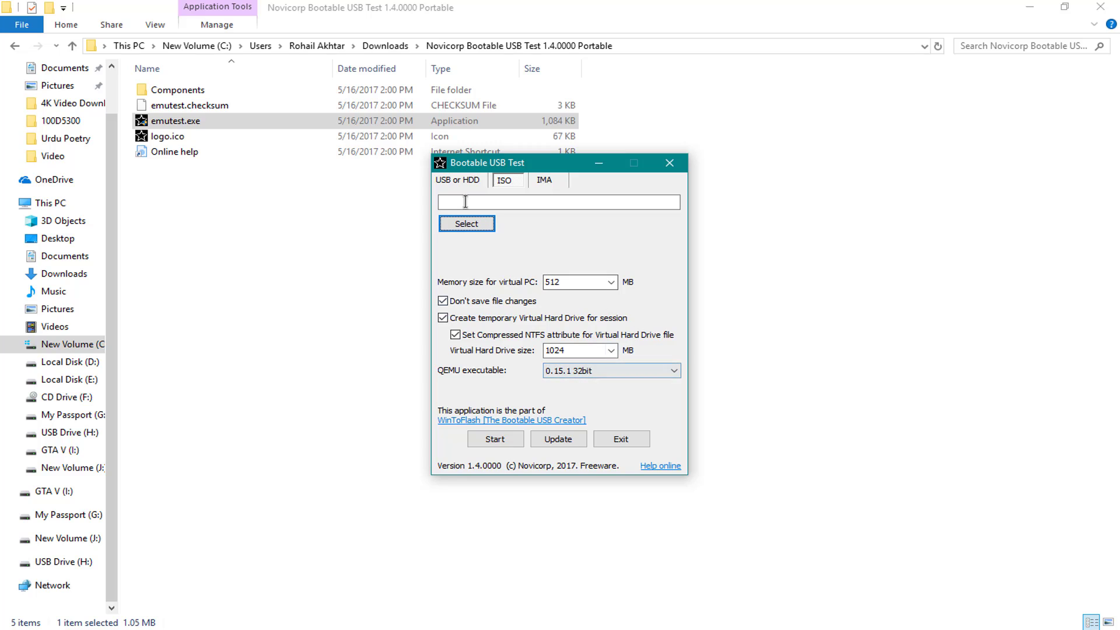
pyautogui.click(450, 179)
# Start the boot emulation with the Generic Mass-Storage USB Device (14.92 Gb) selected, and move the QEMU window fully into view.
pyautogui.click(531, 204)
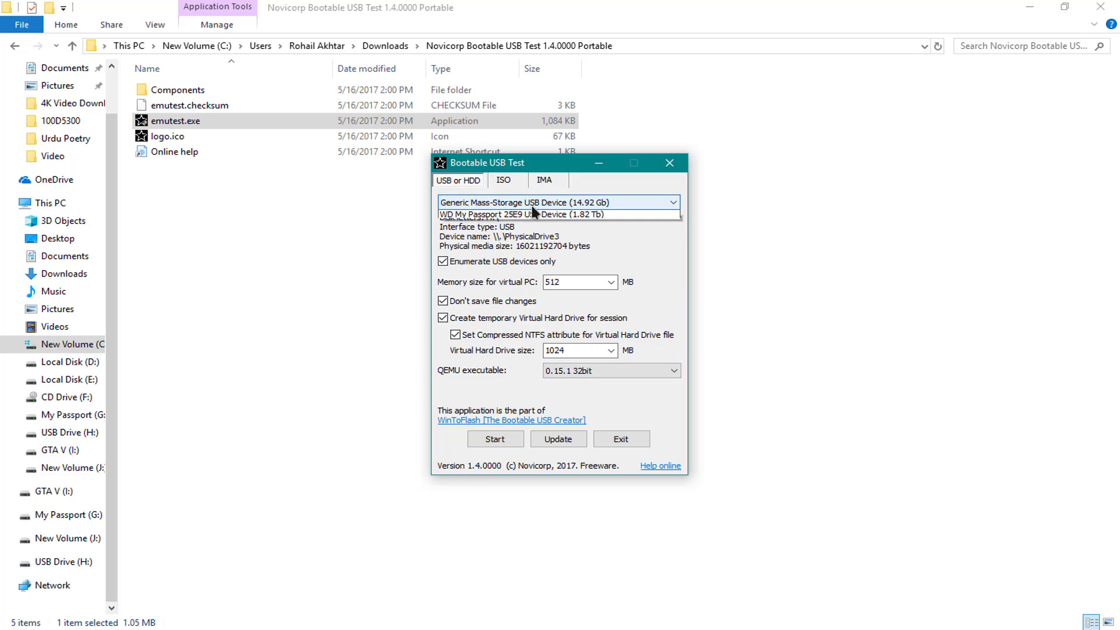
pyautogui.click(523, 215)
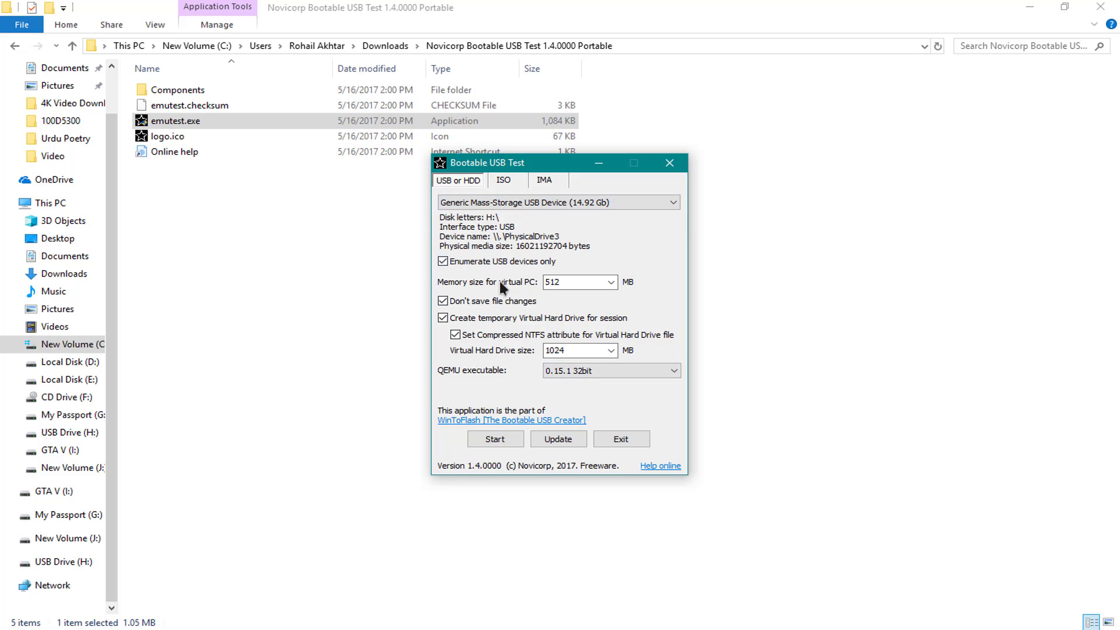
pyautogui.click(502, 442)
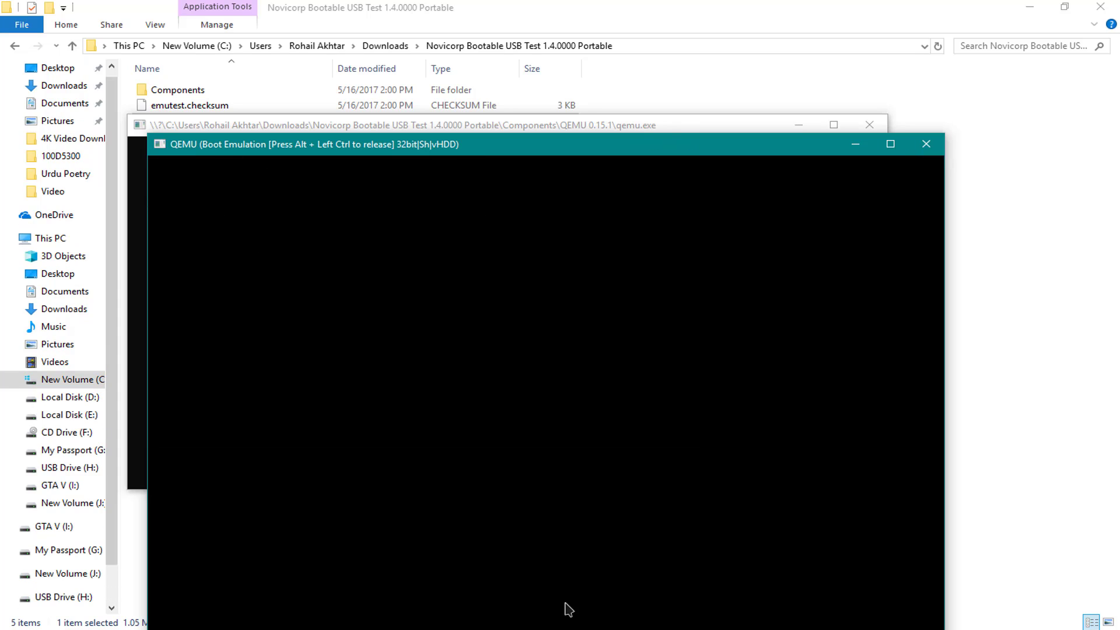
pyautogui.moveTo(602, 147); pyautogui.dragTo(594, 35)
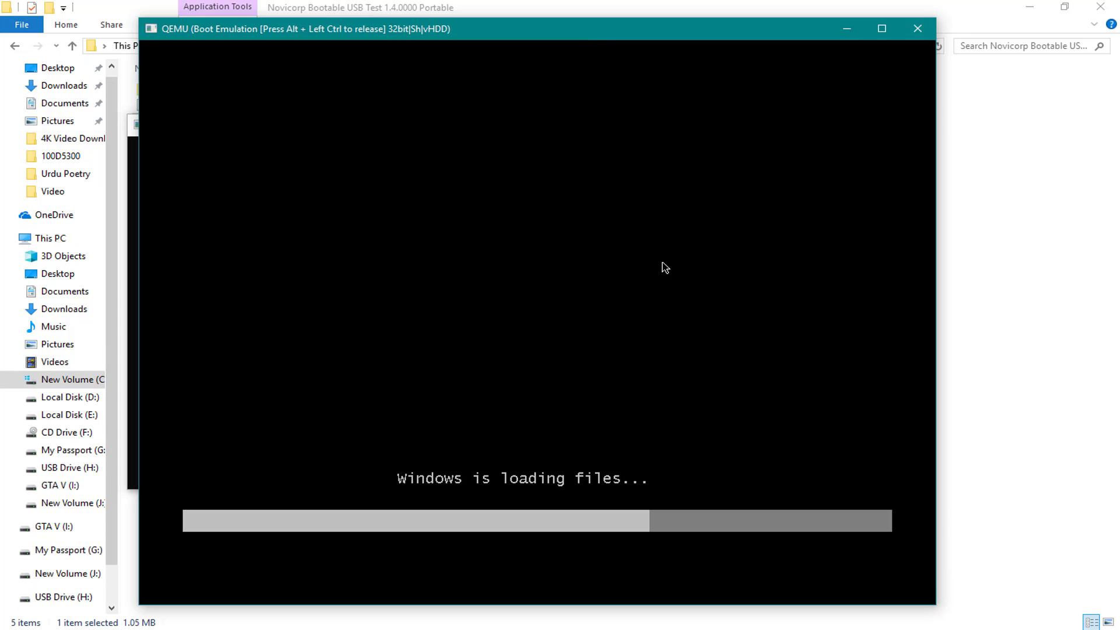
# Close the QEMU emulation and Bootable USB Test, and minimize the File Explorer and browser windows.
pyautogui.click(914, 28)
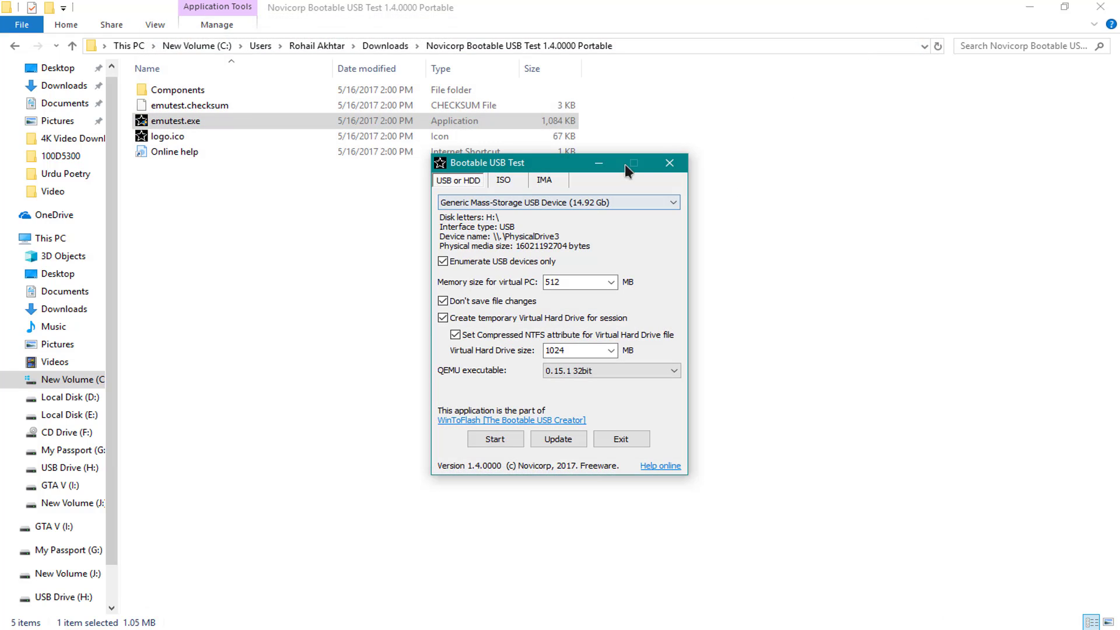
pyautogui.click(680, 164)
pyautogui.click(1029, 7)
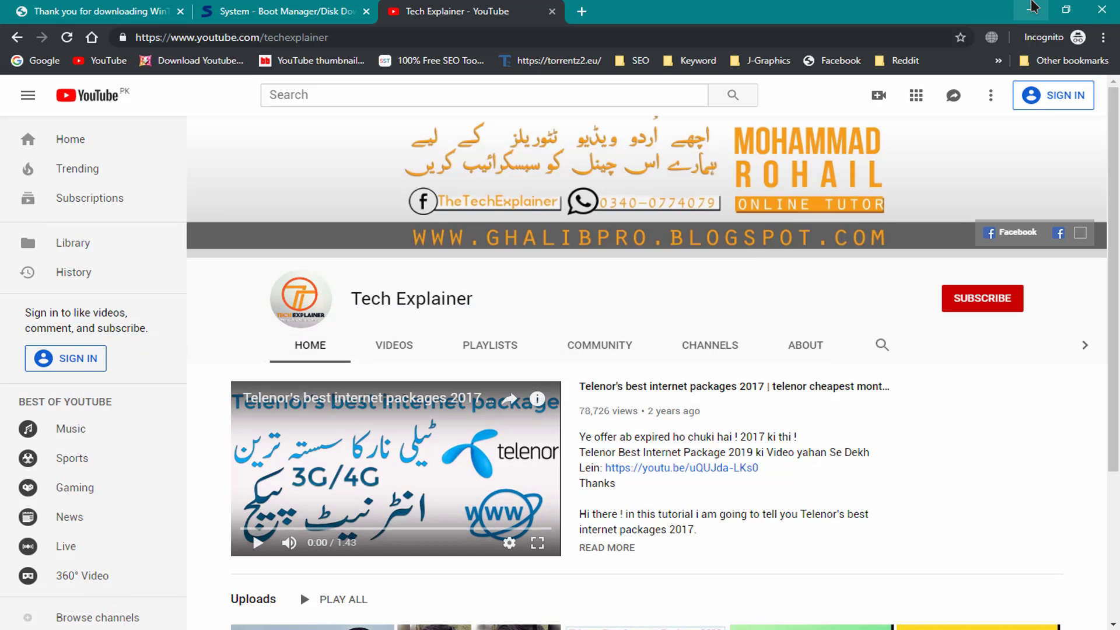
pyautogui.click(1031, 7)
pyautogui.click(1031, 7)
pyautogui.click(1028, 7)
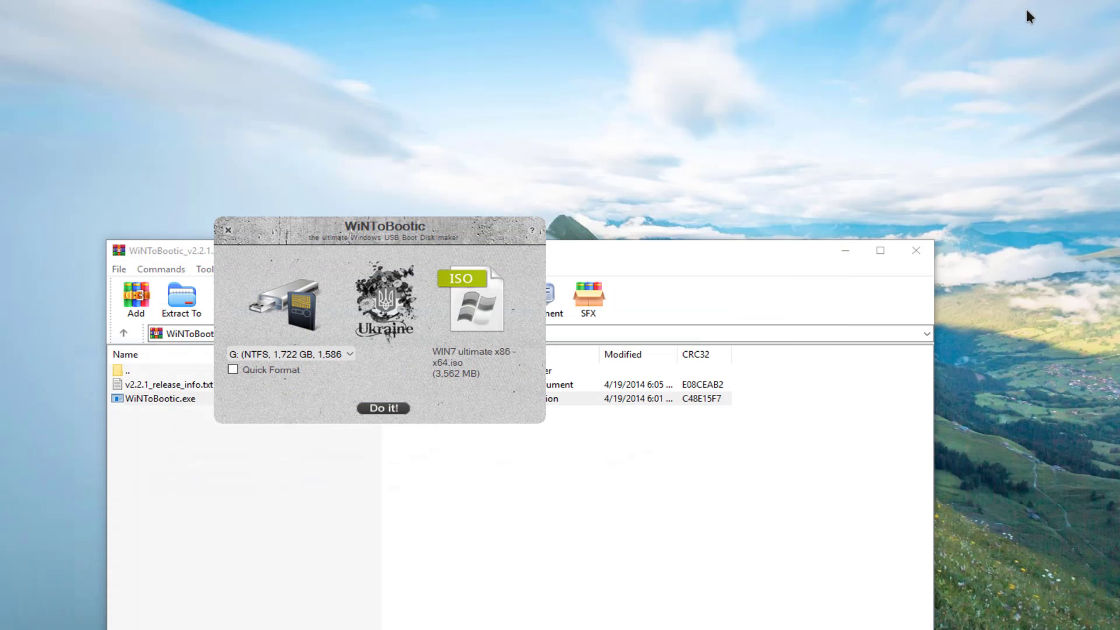
# Close the WiNToBootic archive window and move the WiNToBootic program window across the desktop.
pyautogui.click(915, 250)
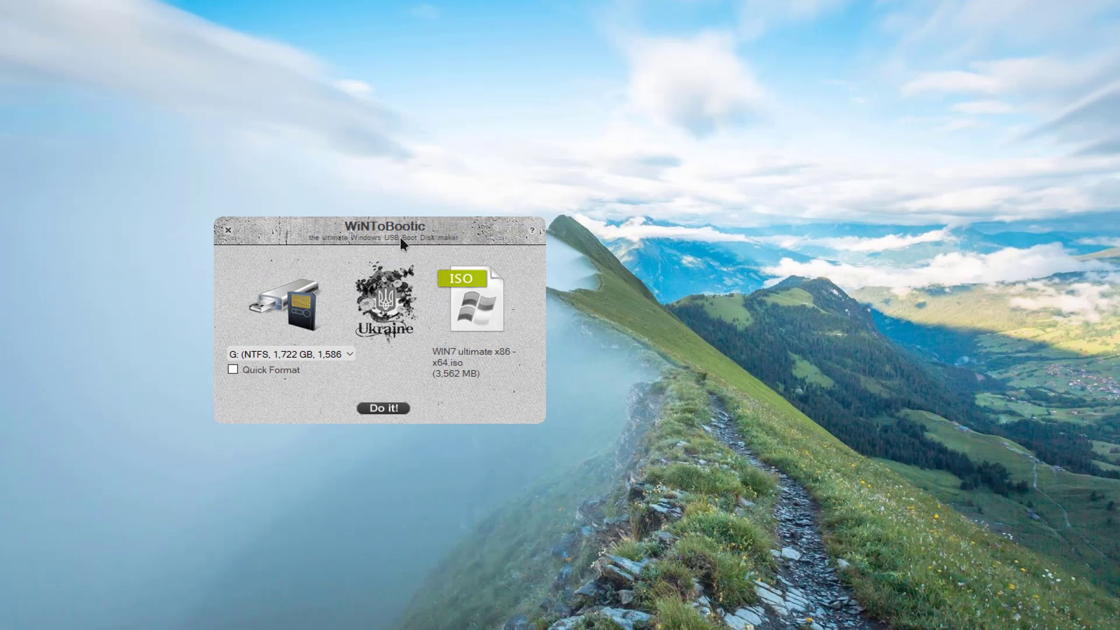
pyautogui.moveTo(400, 237); pyautogui.dragTo(780, 207)
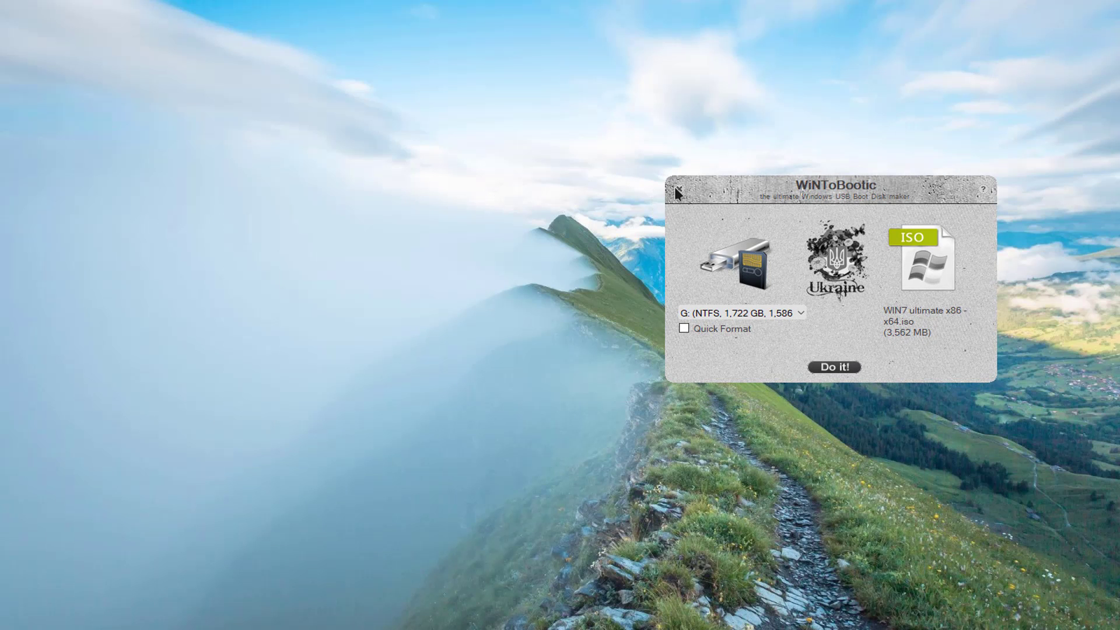